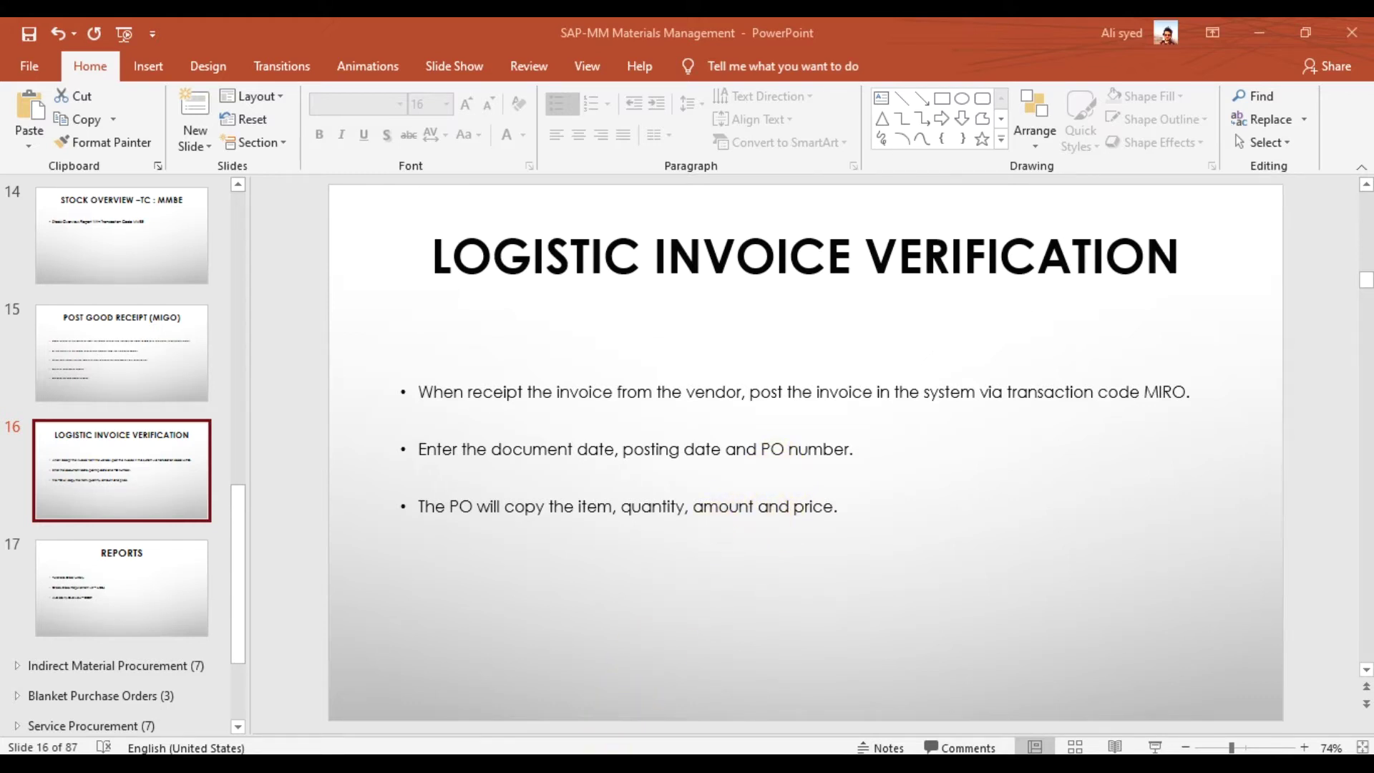
Step: Leave the slides and start MIRO Enter Invoice from Logistics Invoice Verification > Document Entry
mouse_move(616, 764)
left_click(687, 658)
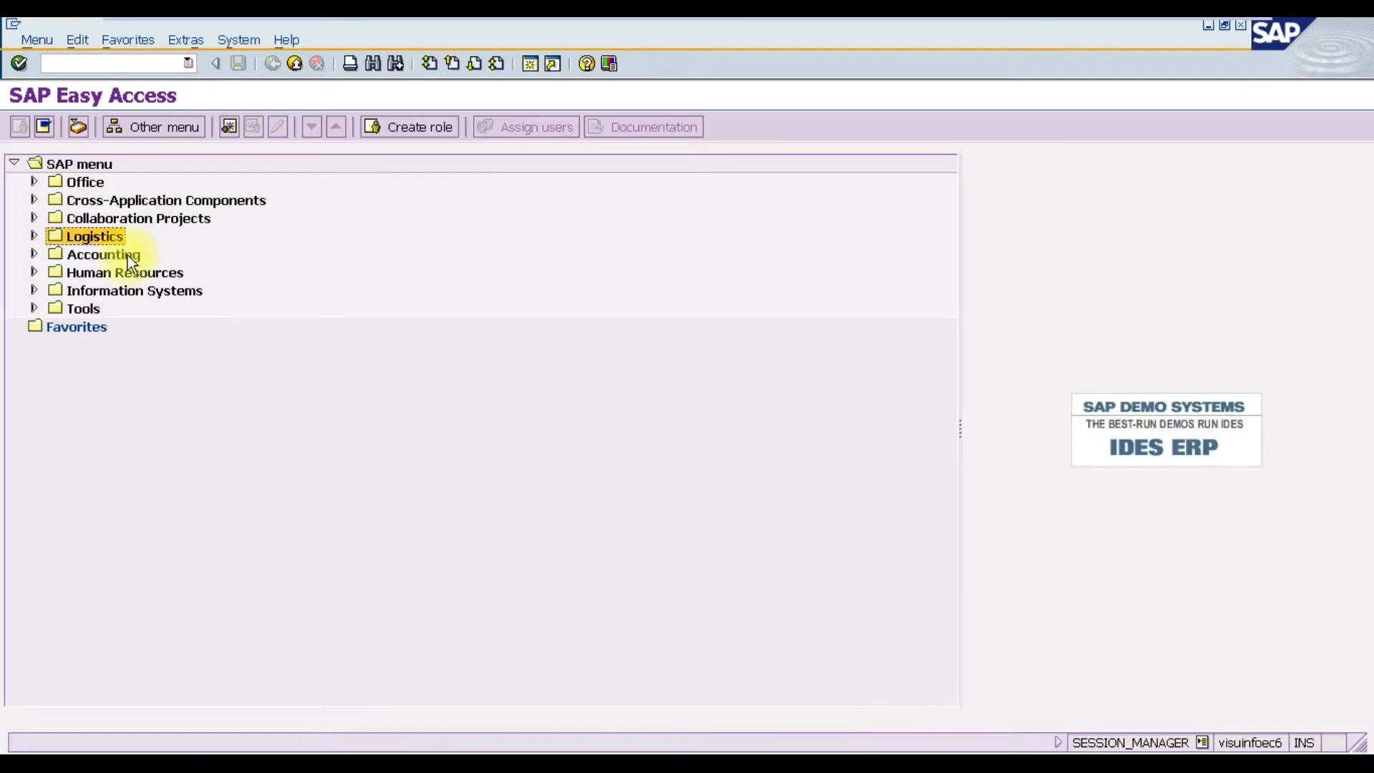
left_click(34, 236)
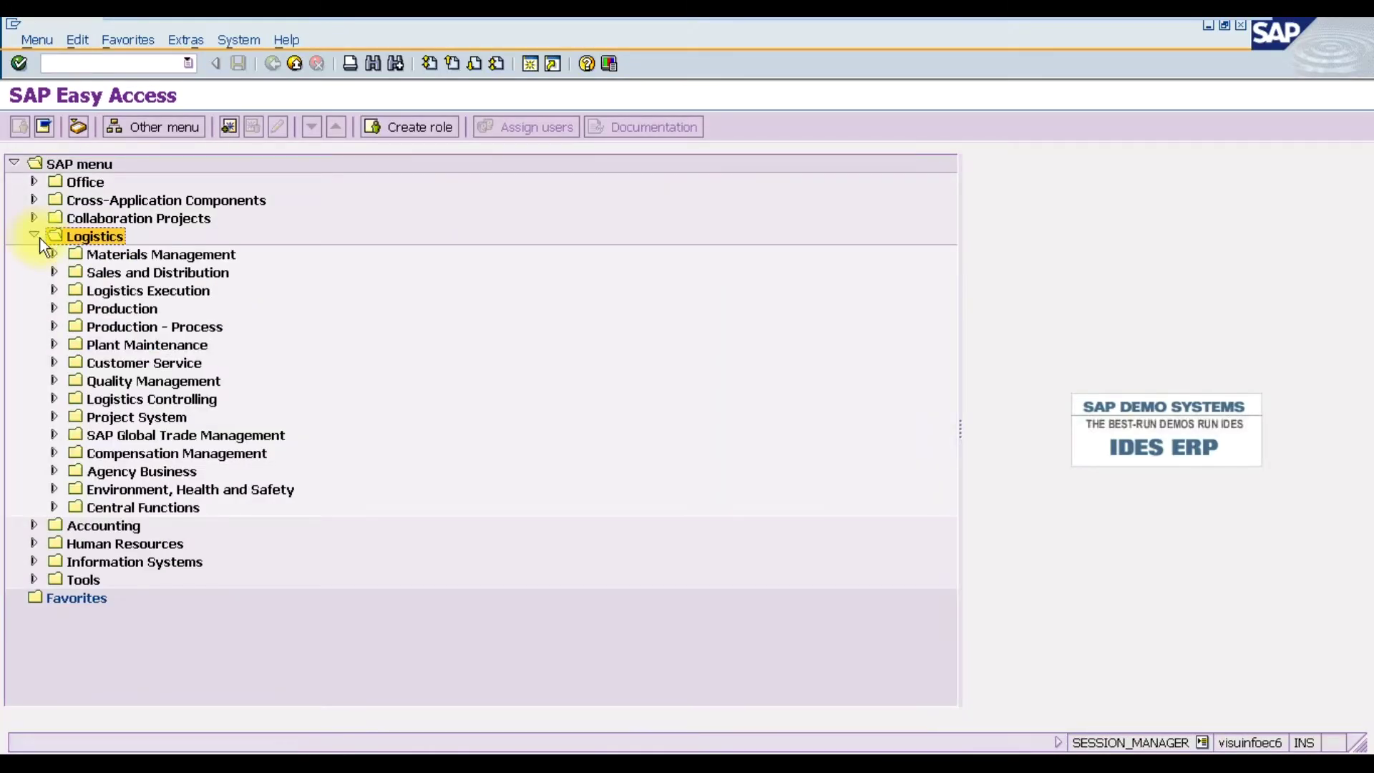
left_click(79, 256)
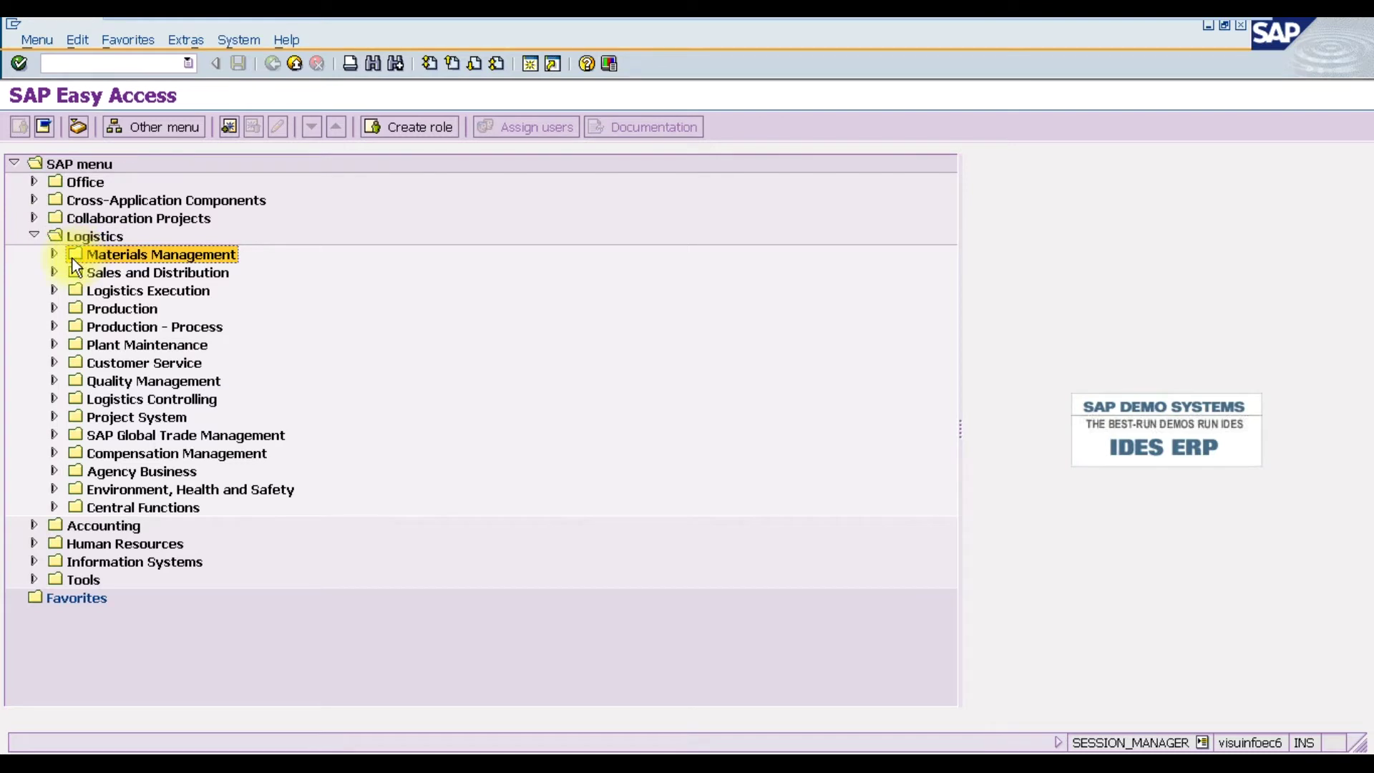
left_click(55, 255)
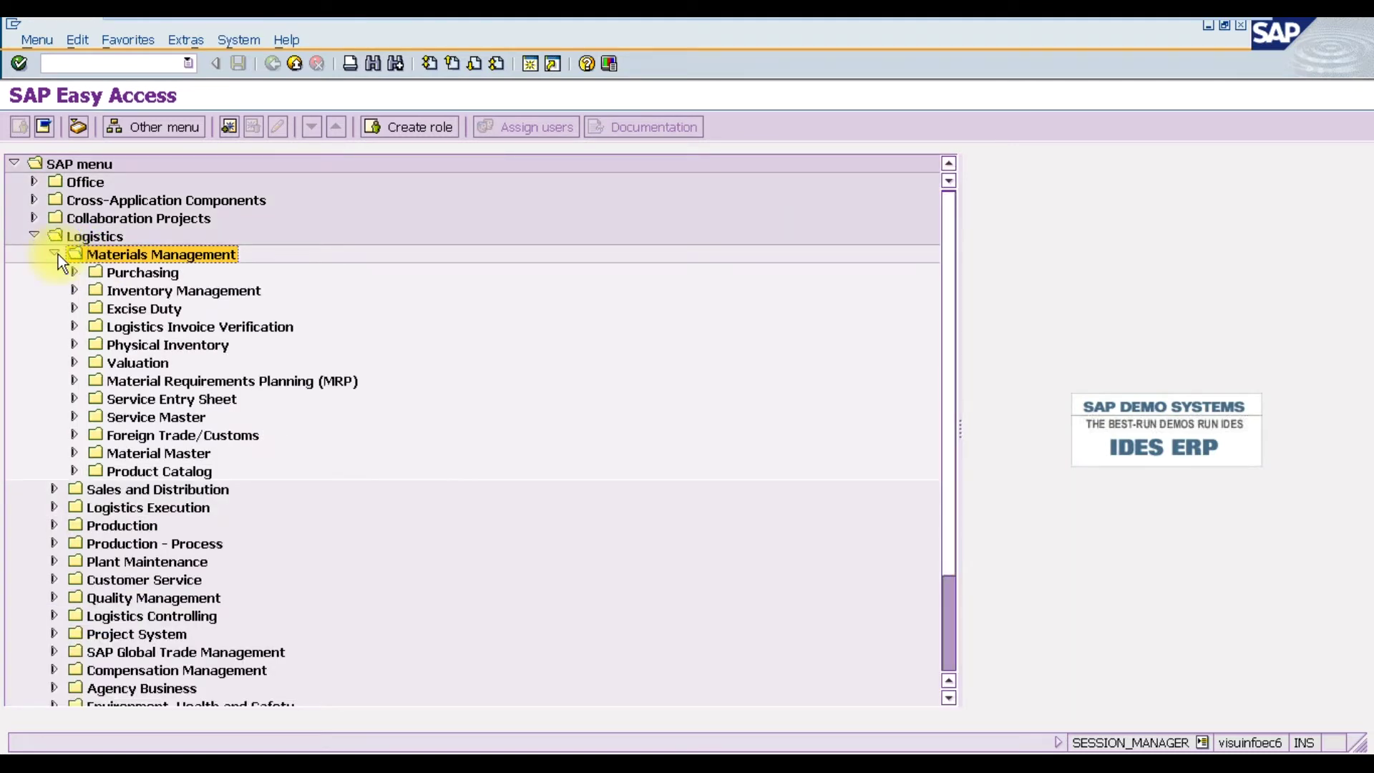
left_click(113, 328)
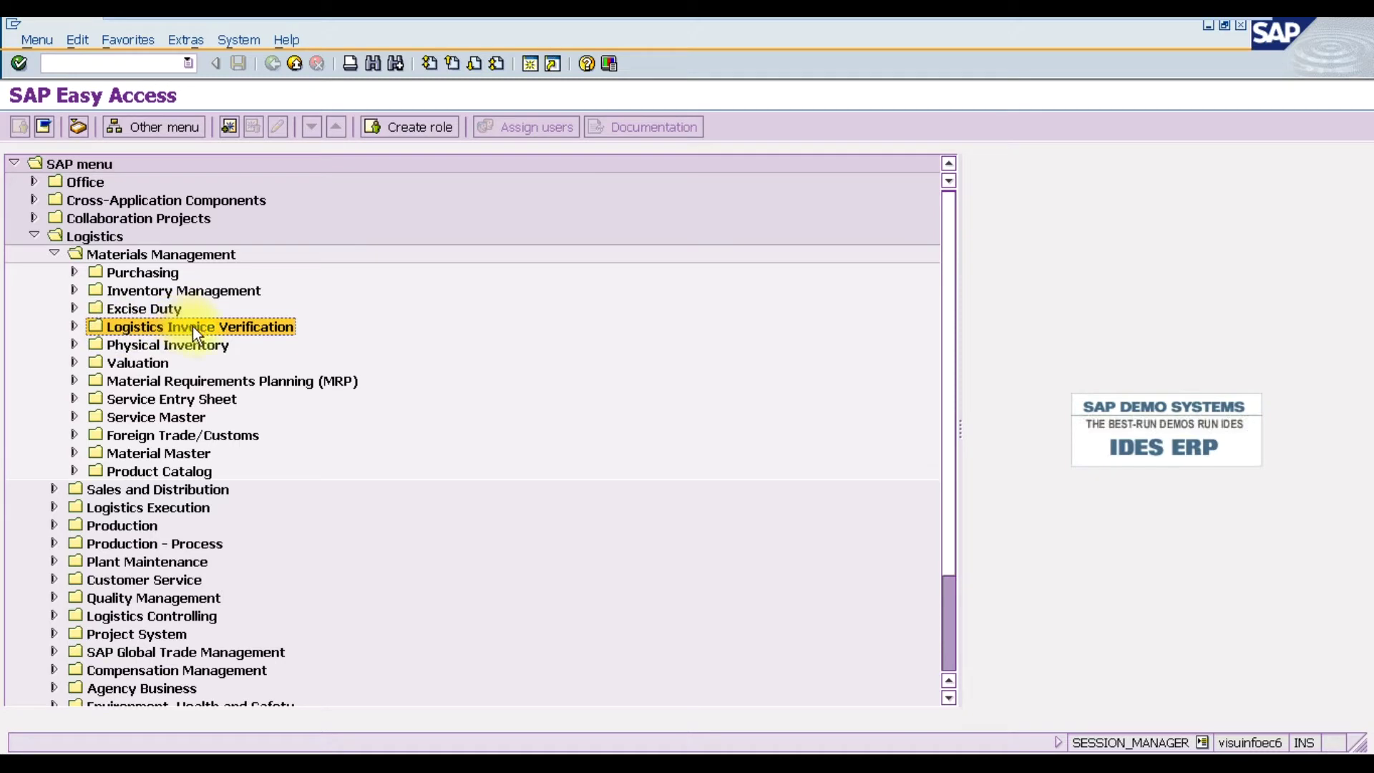
left_click(76, 328)
left_click(140, 345)
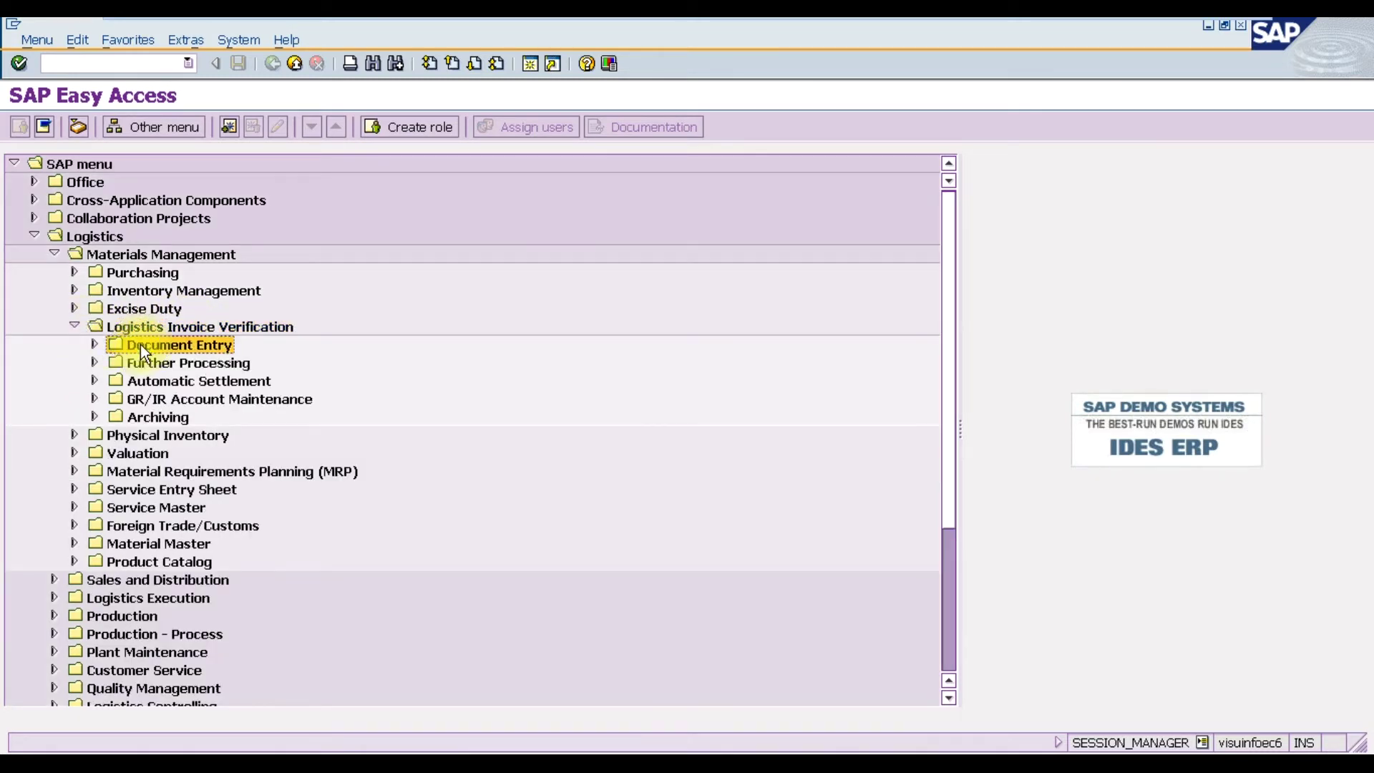
left_click(98, 346)
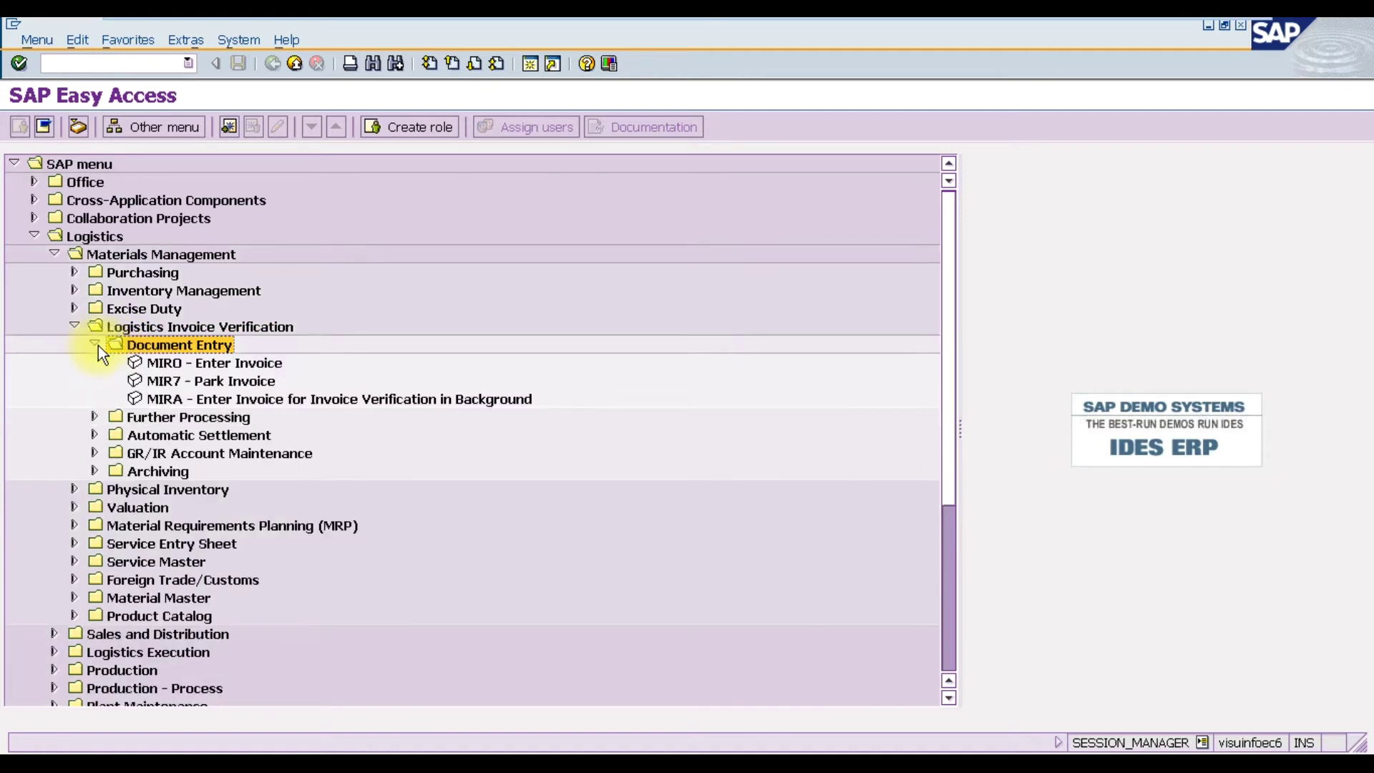
left_click(175, 366)
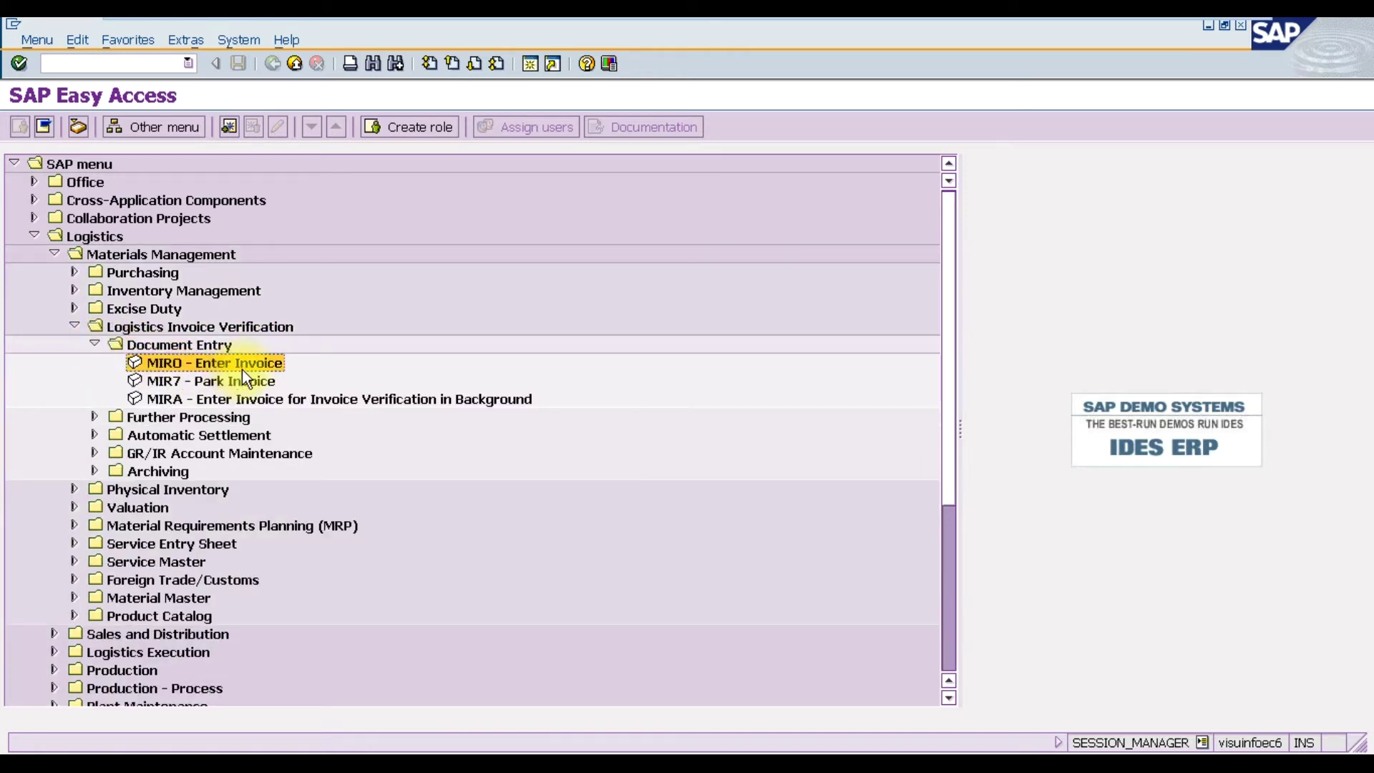
double_click(242, 365)
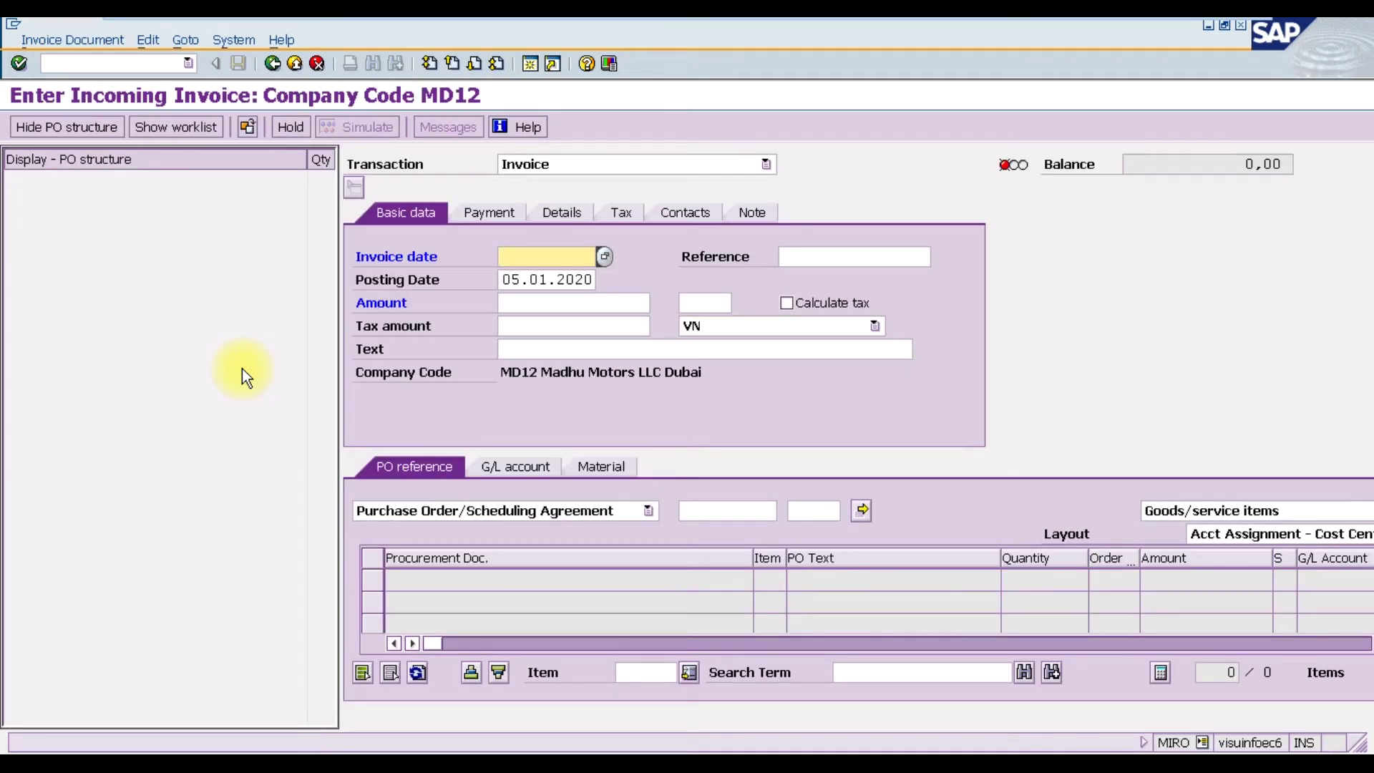
Step: Hide the PO structure and enter invoice date 05.01.2020 with reference 33366
left_click(83, 130)
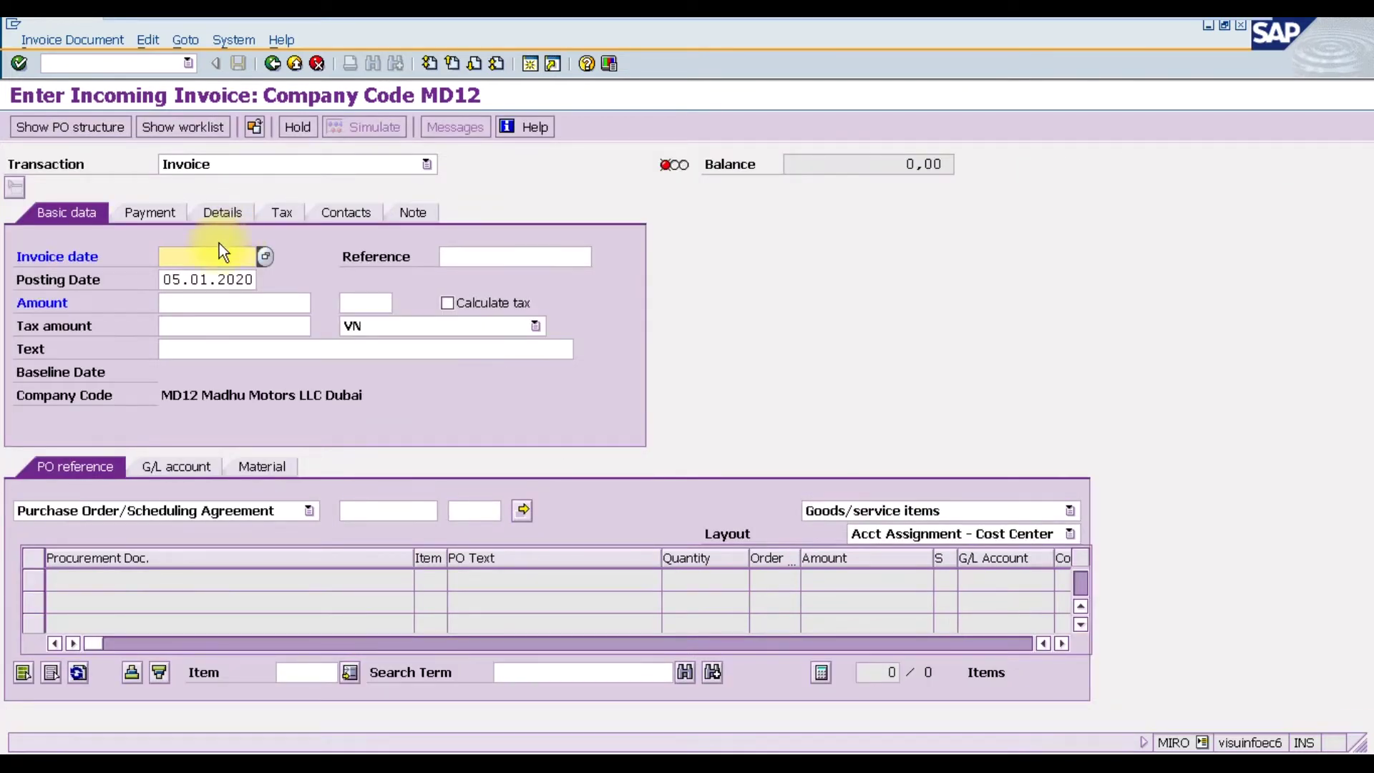
left_click(210, 256)
type("05.01.2020")
key("Tab")
type("33366")
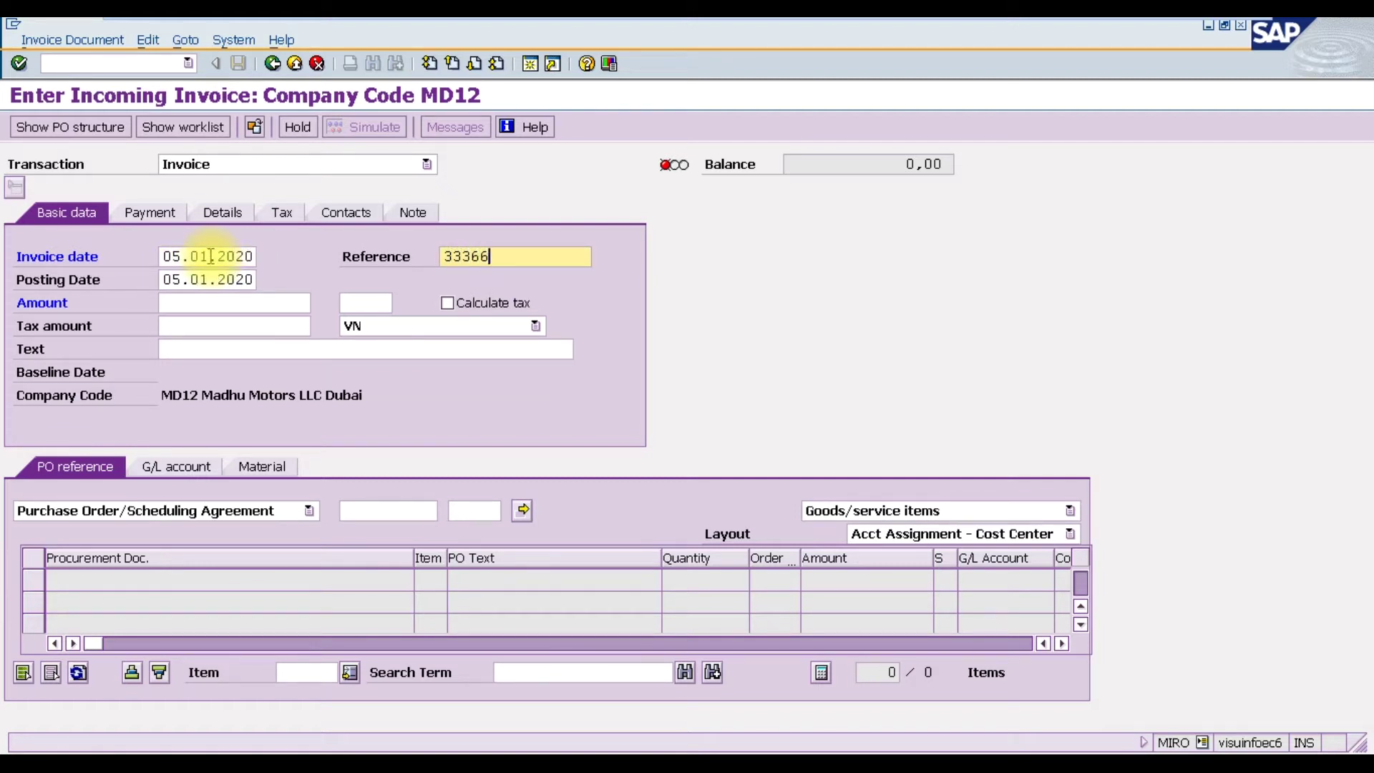
key("Tab")
key("Tab")
key("Tab")
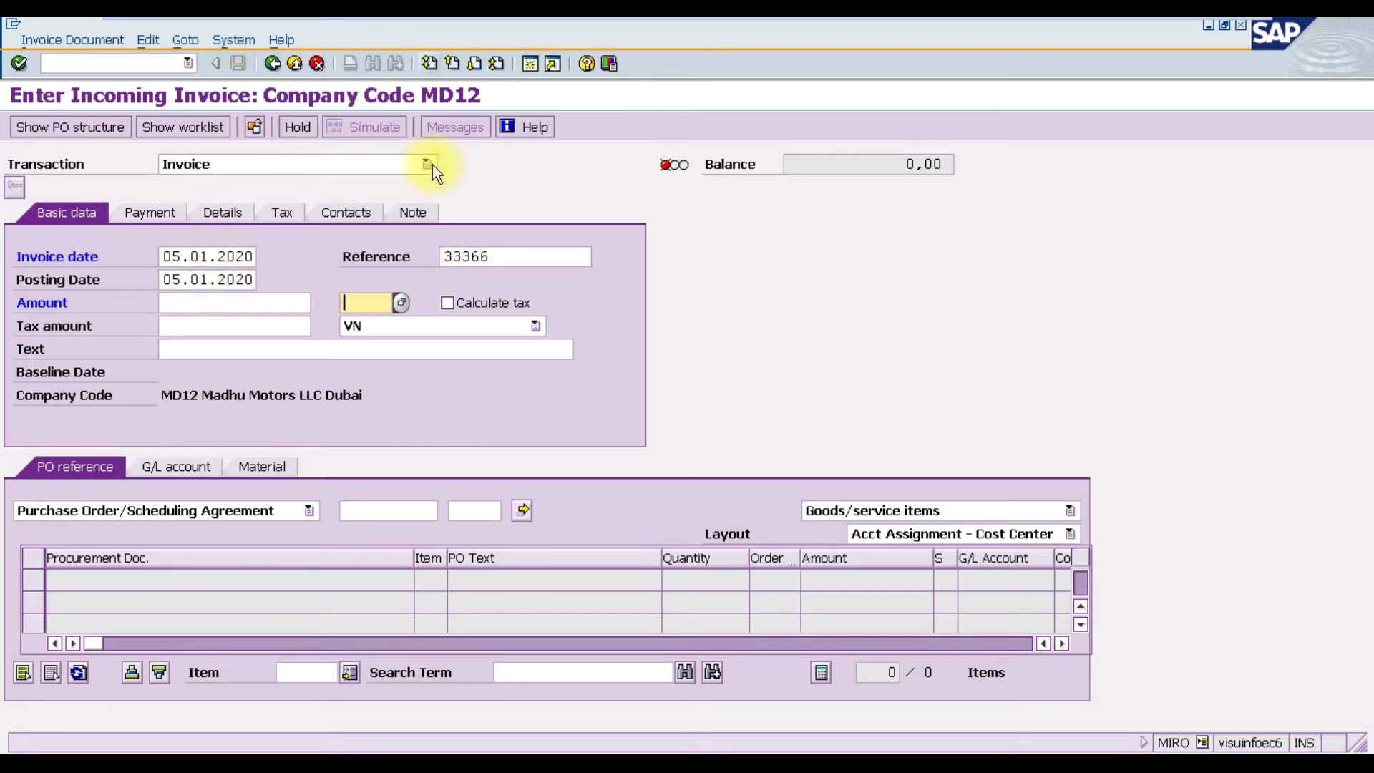
Step: Turn on tax calculation, choose tax code B1, and set the text 'Purchase of Raw Material'
left_click(454, 307)
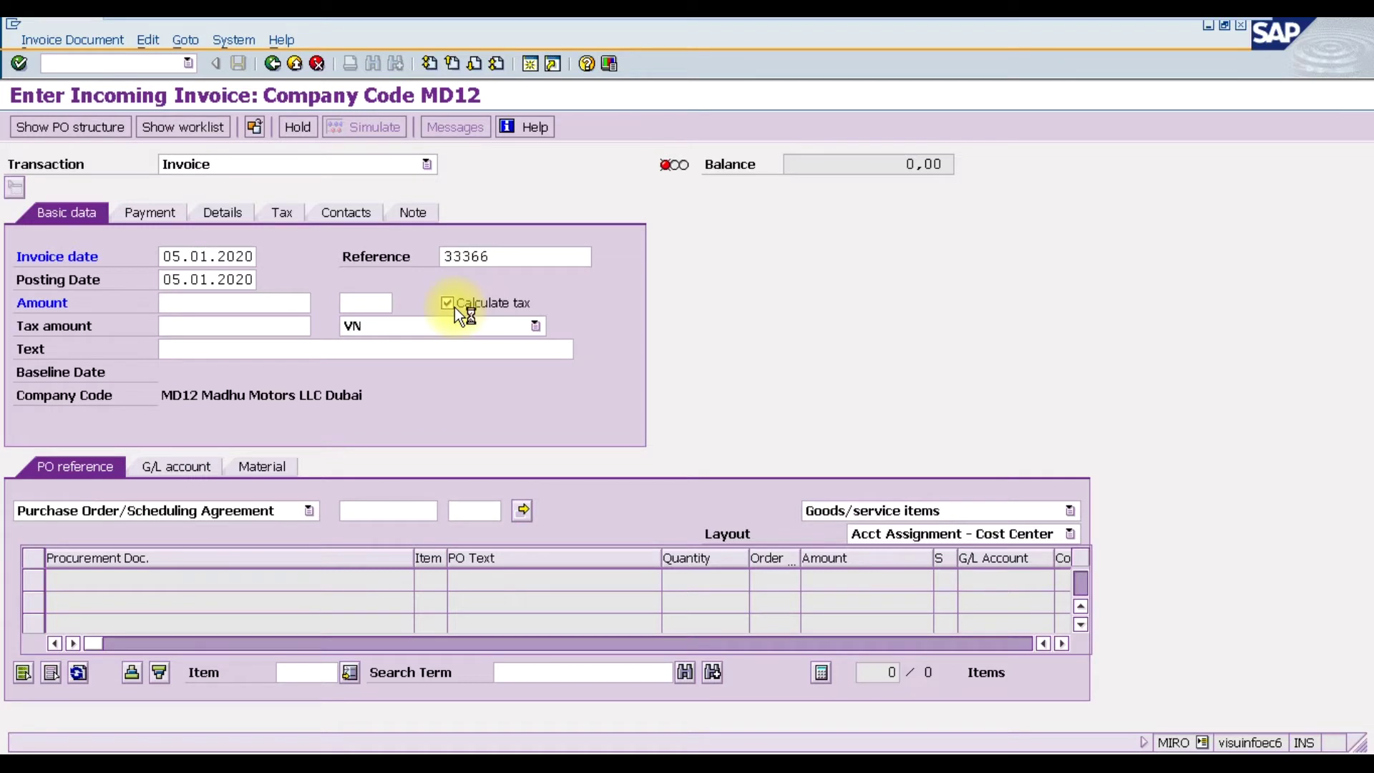
left_click(454, 324)
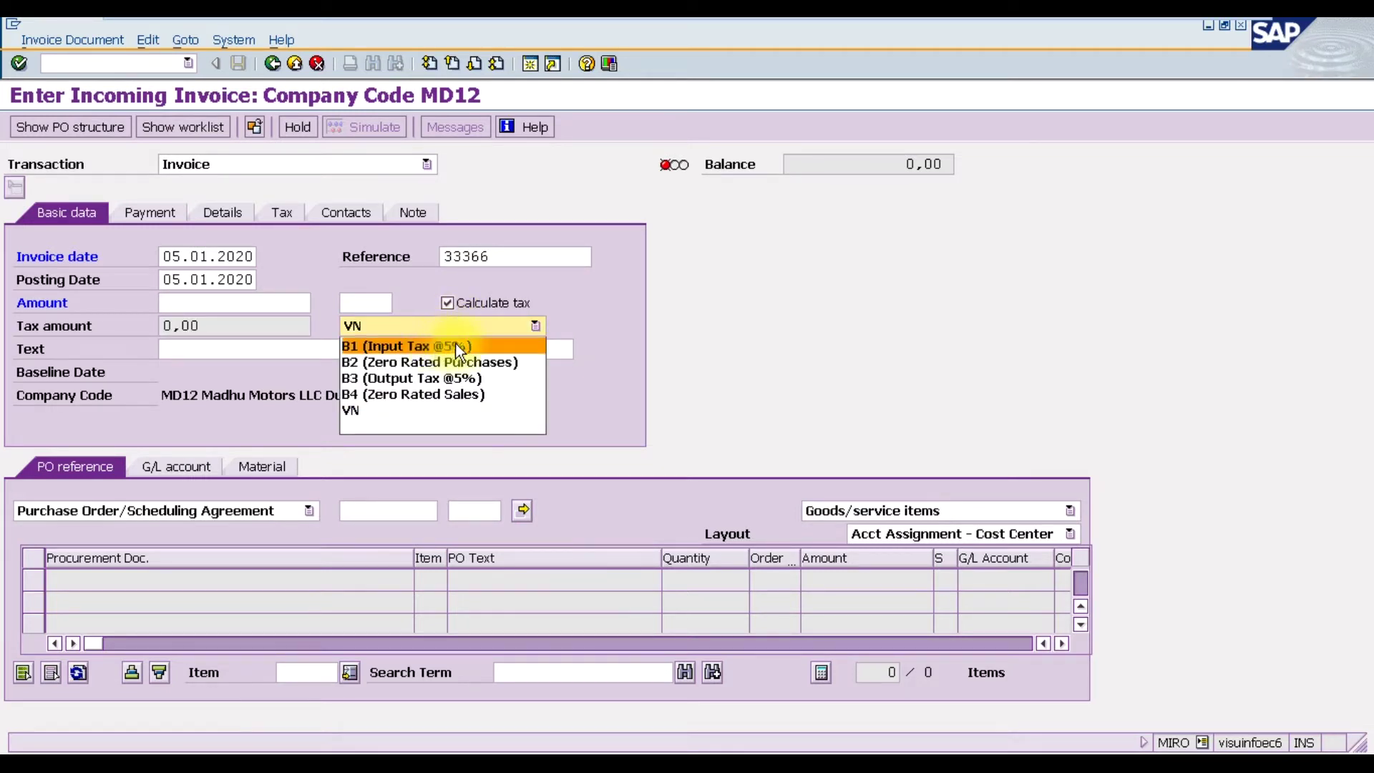
left_click(459, 346)
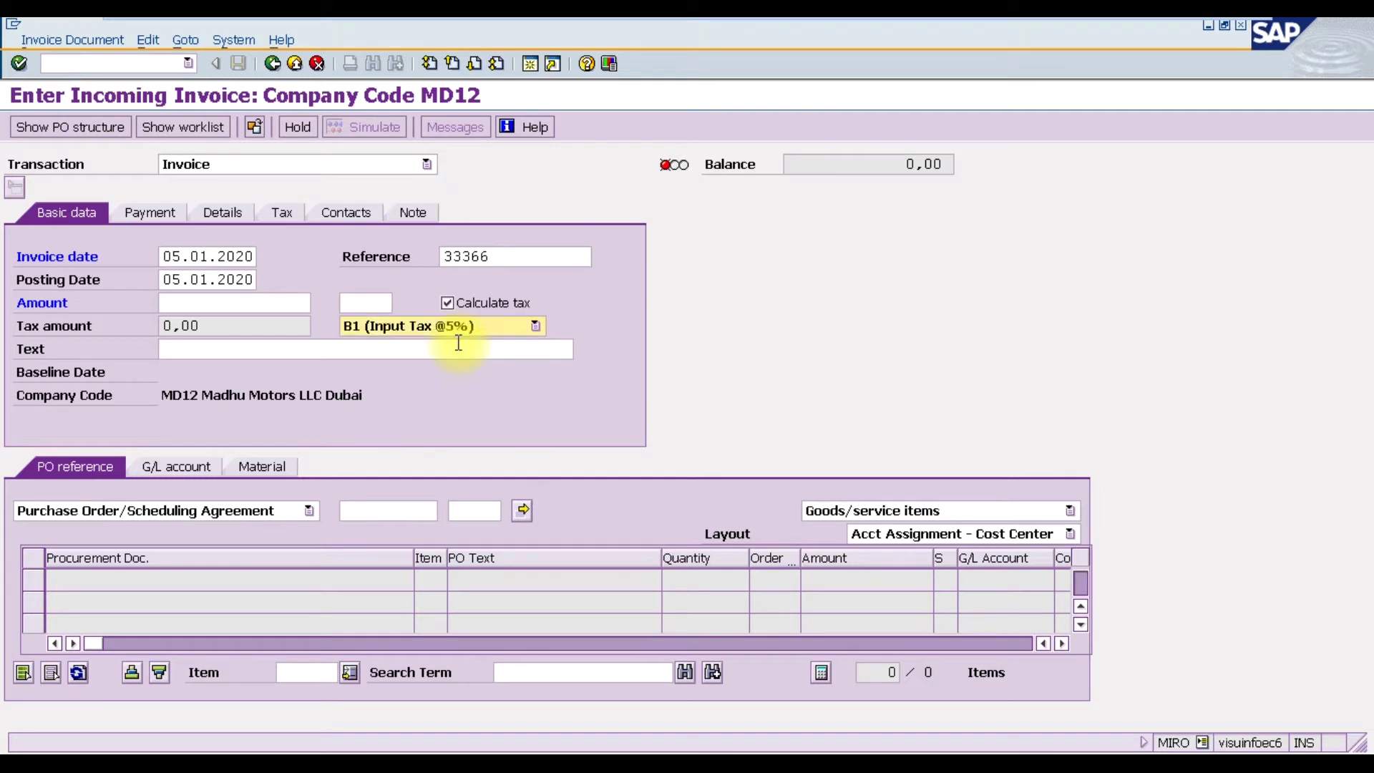
left_click(447, 347)
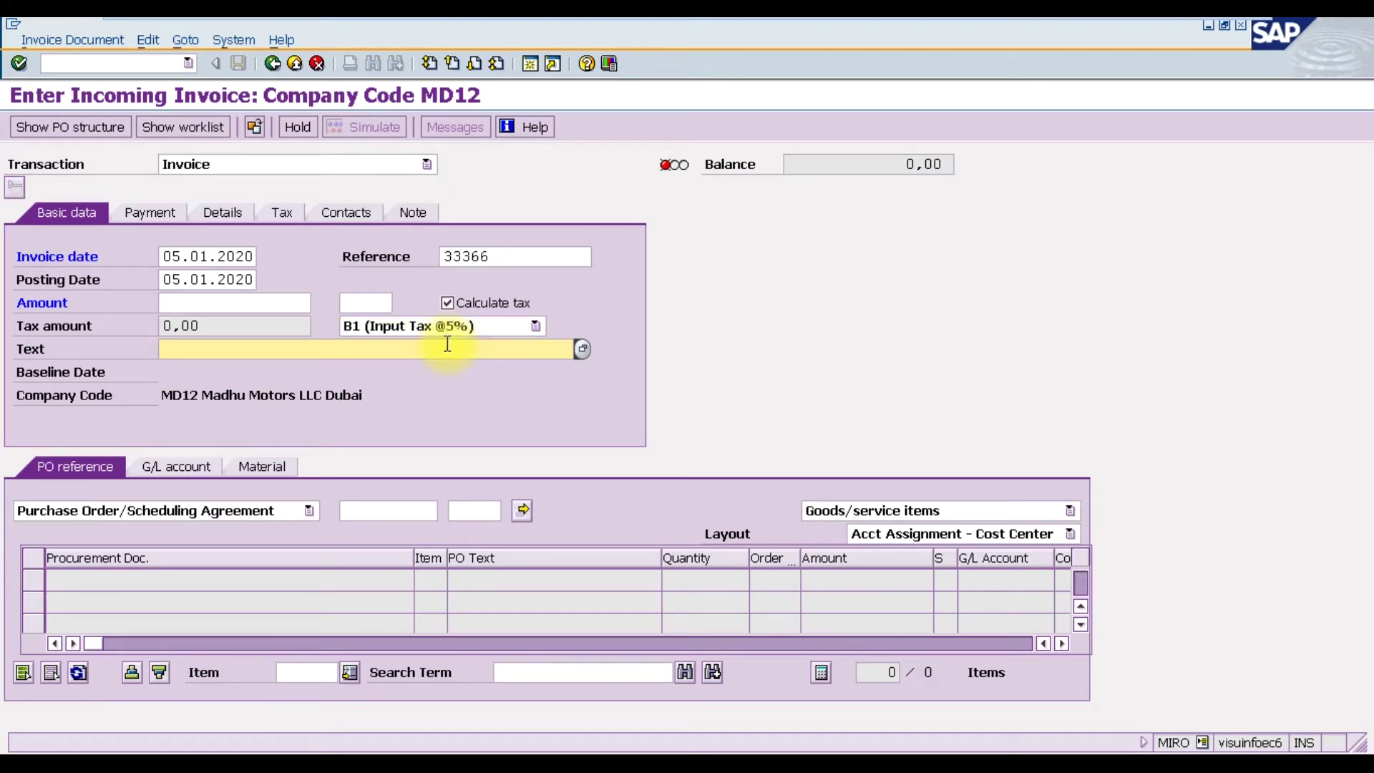
type("Pu")
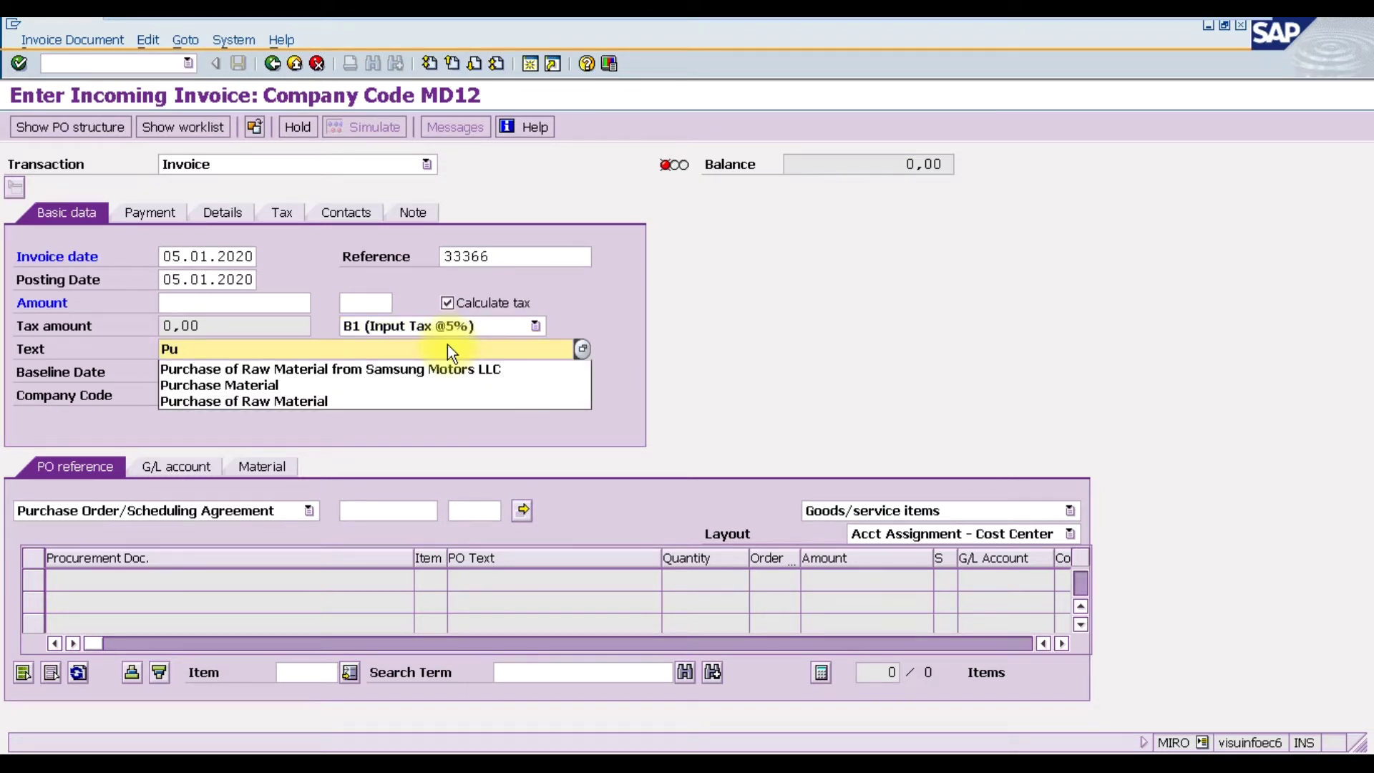
key("Down")
key("Down")
key("Down")
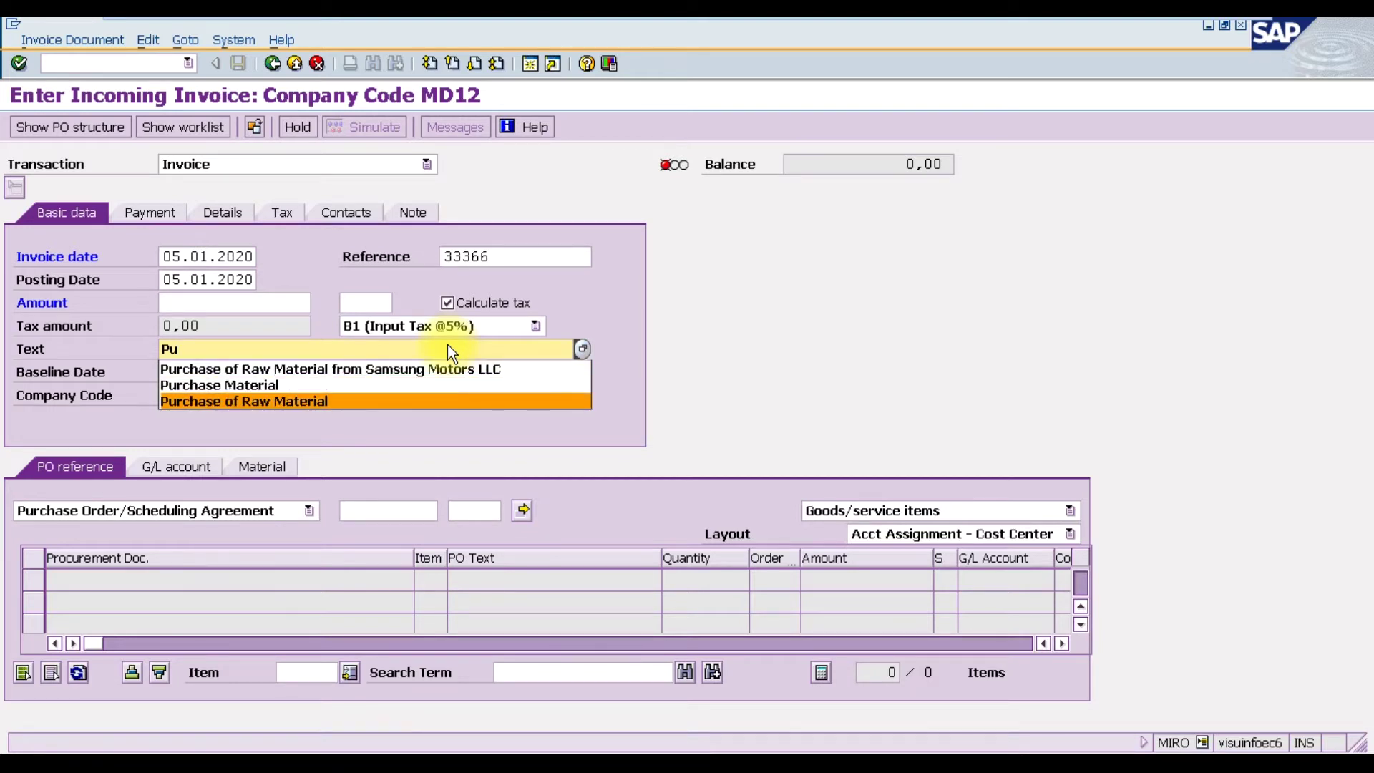
key("Return")
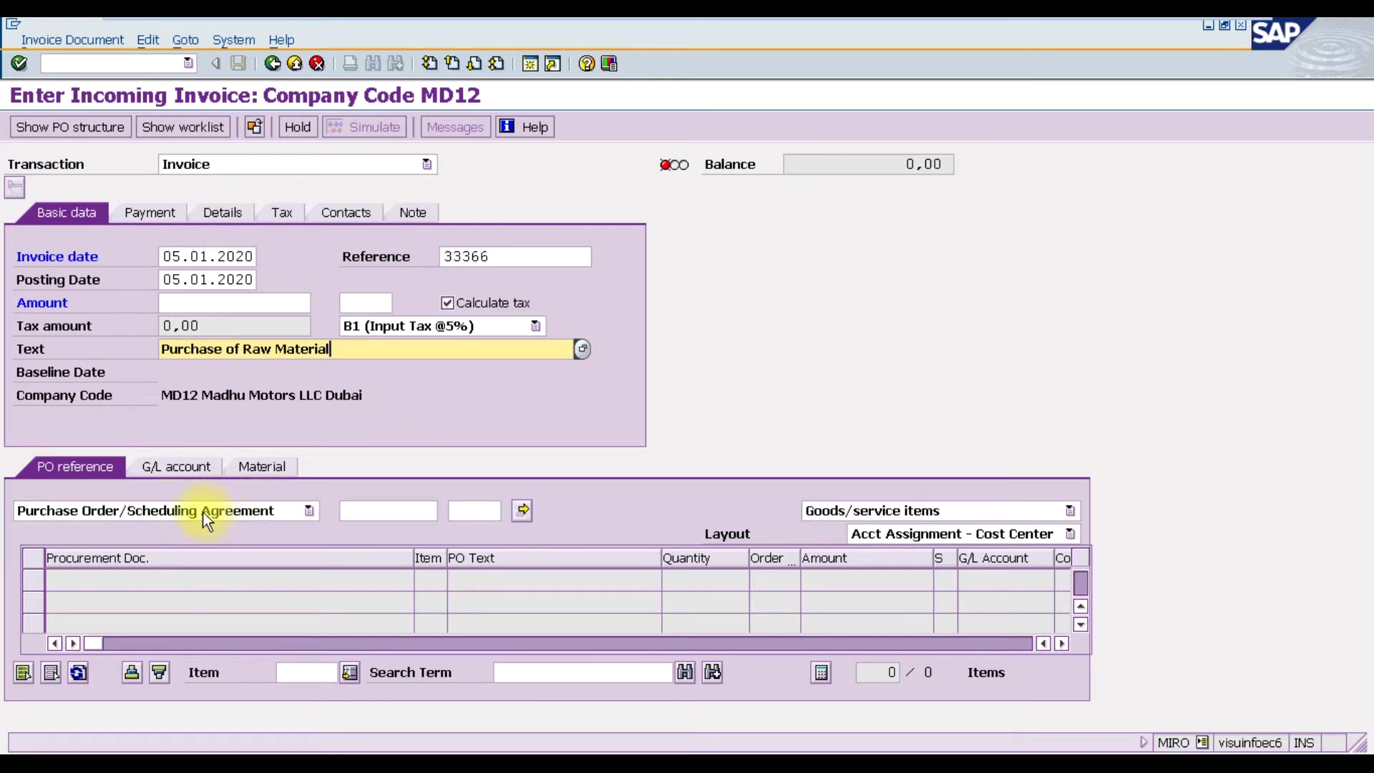
left_click(369, 510)
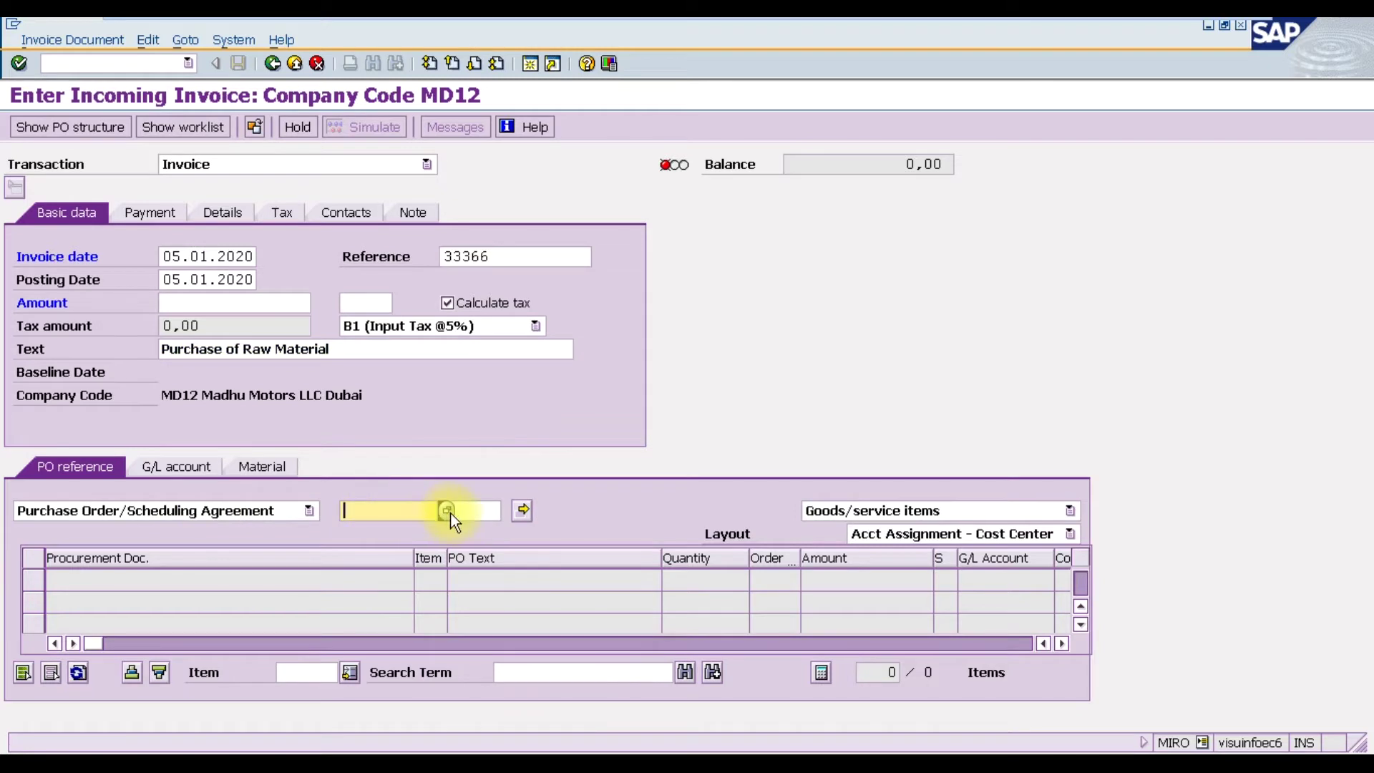
Step: Search purchase orders for vendor SAMSUNG MOTORS LLC in company code MD12
left_click(445, 511)
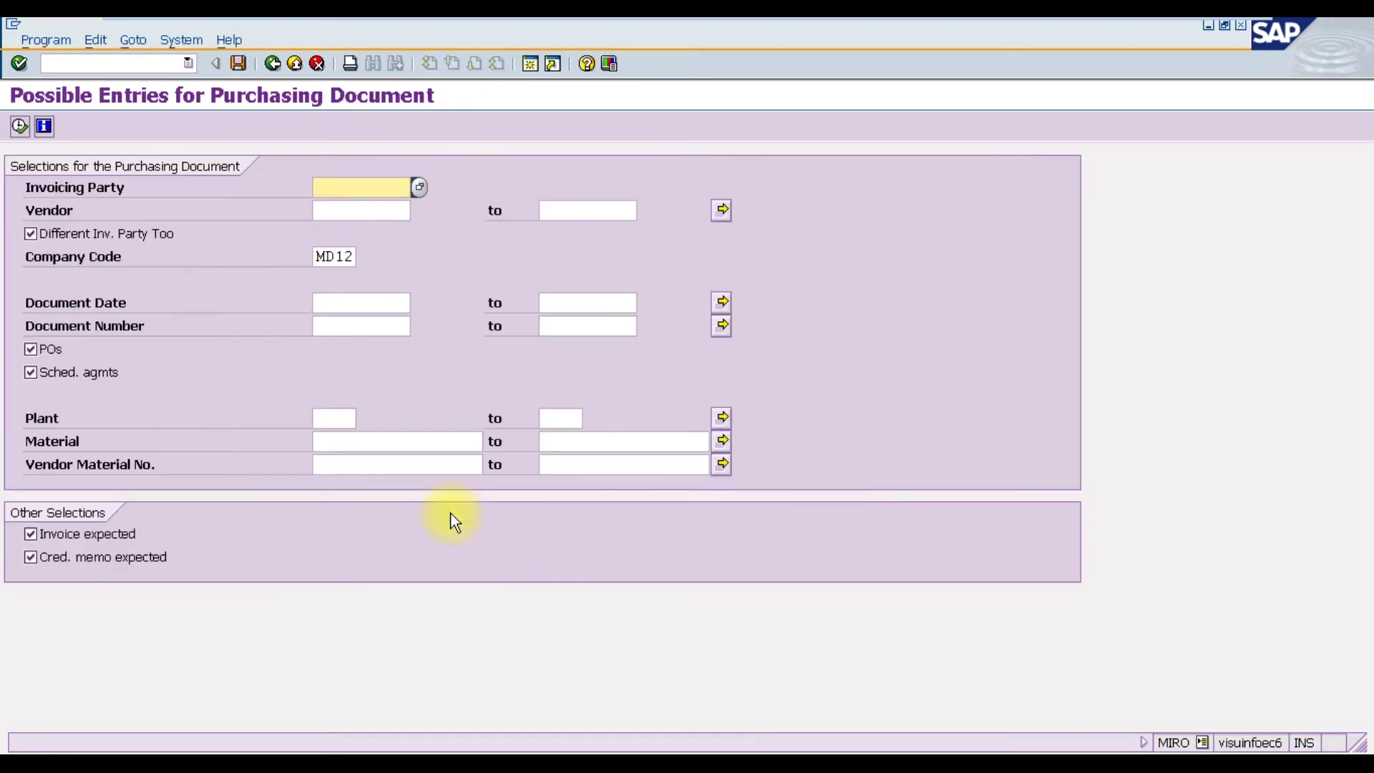
left_click(370, 214)
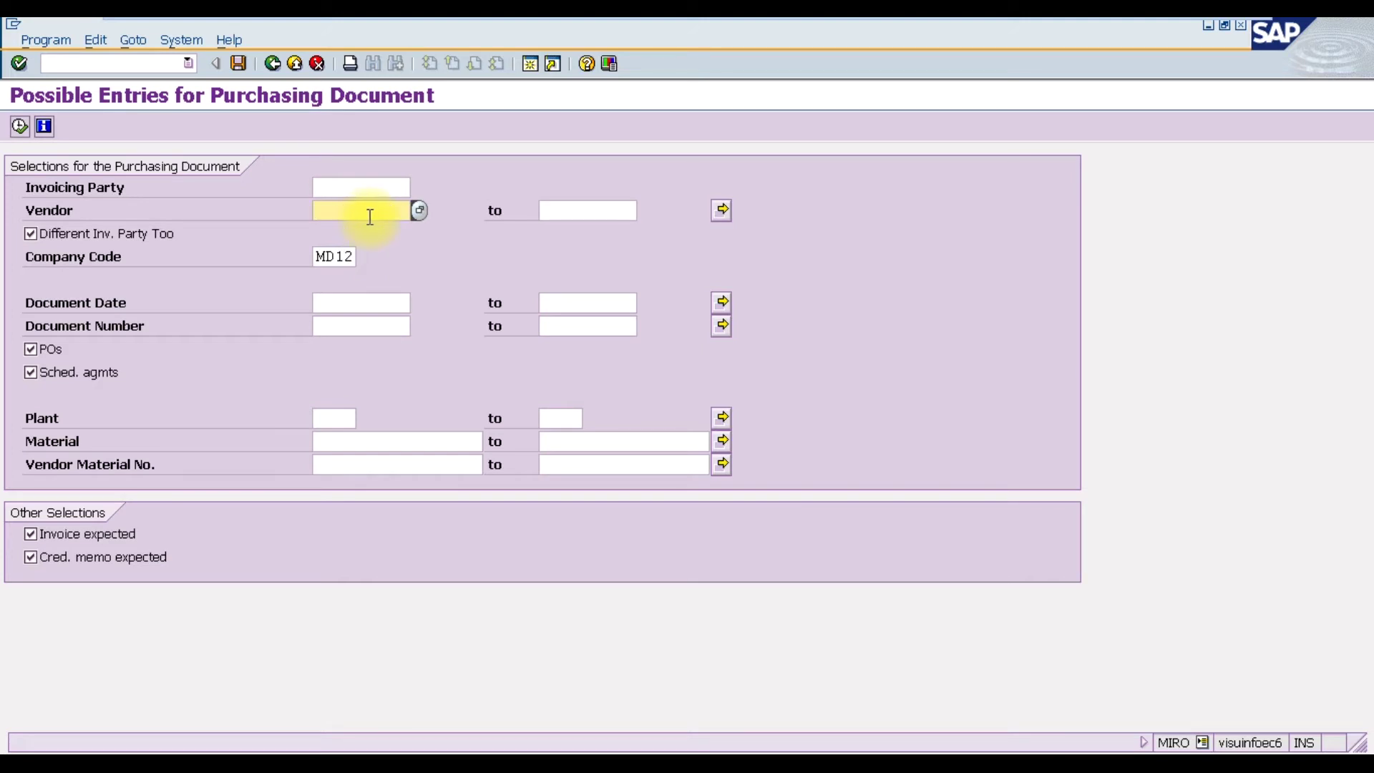
left_click(418, 213)
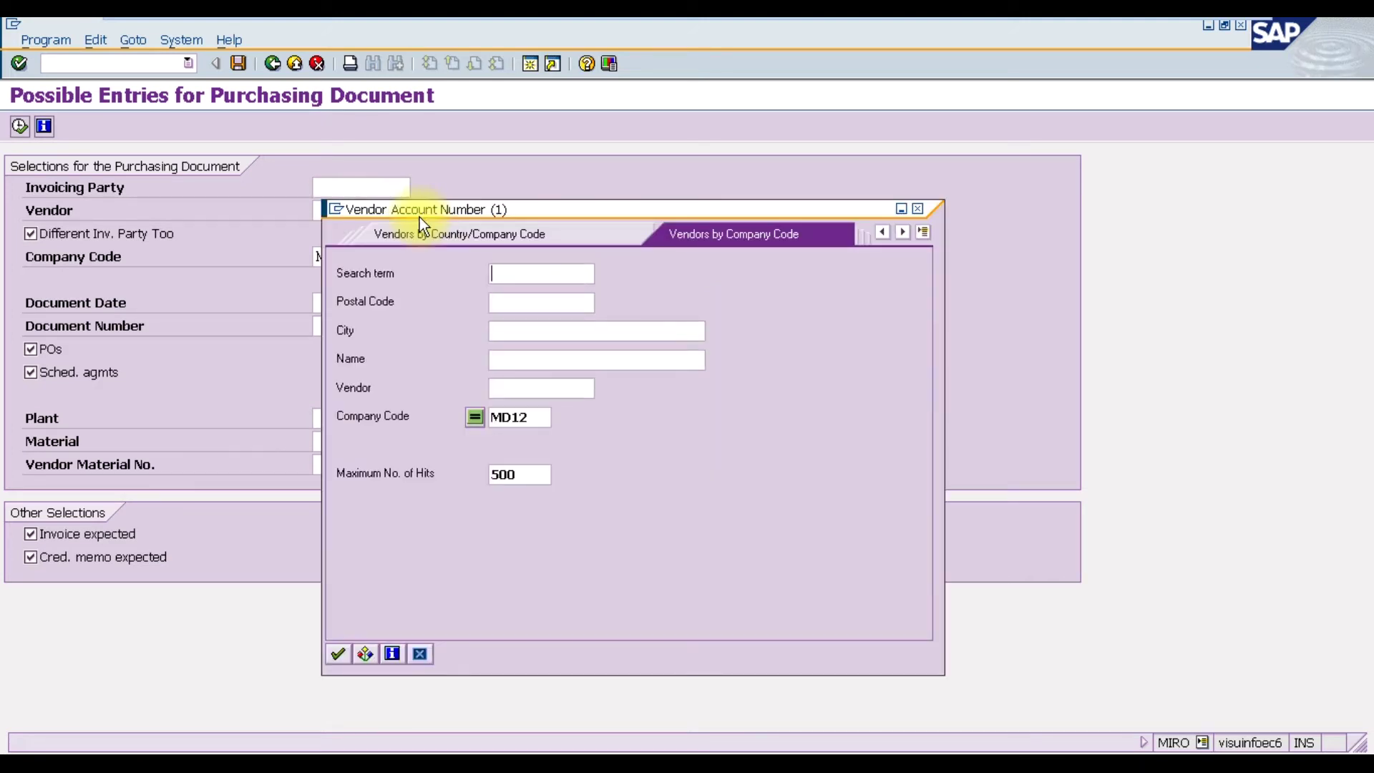
key("Return")
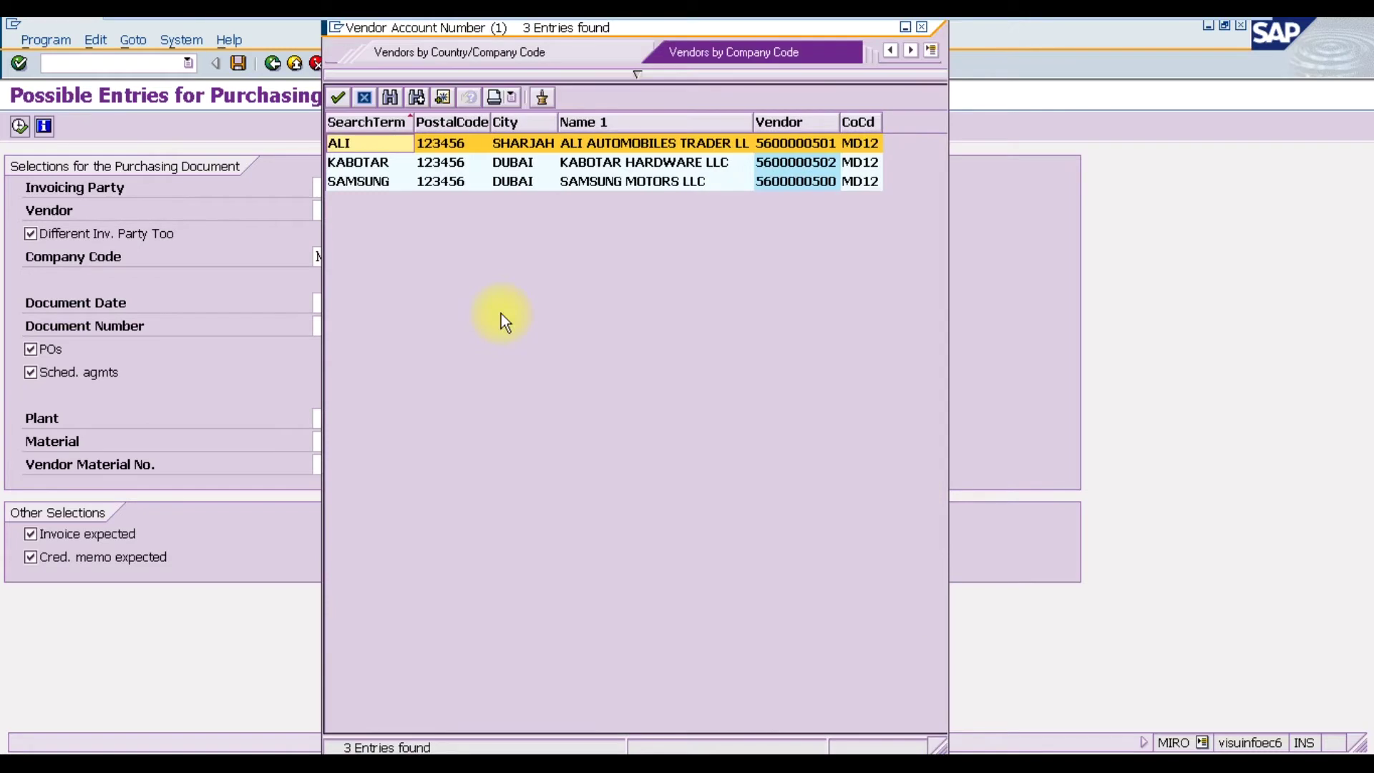
double_click(581, 183)
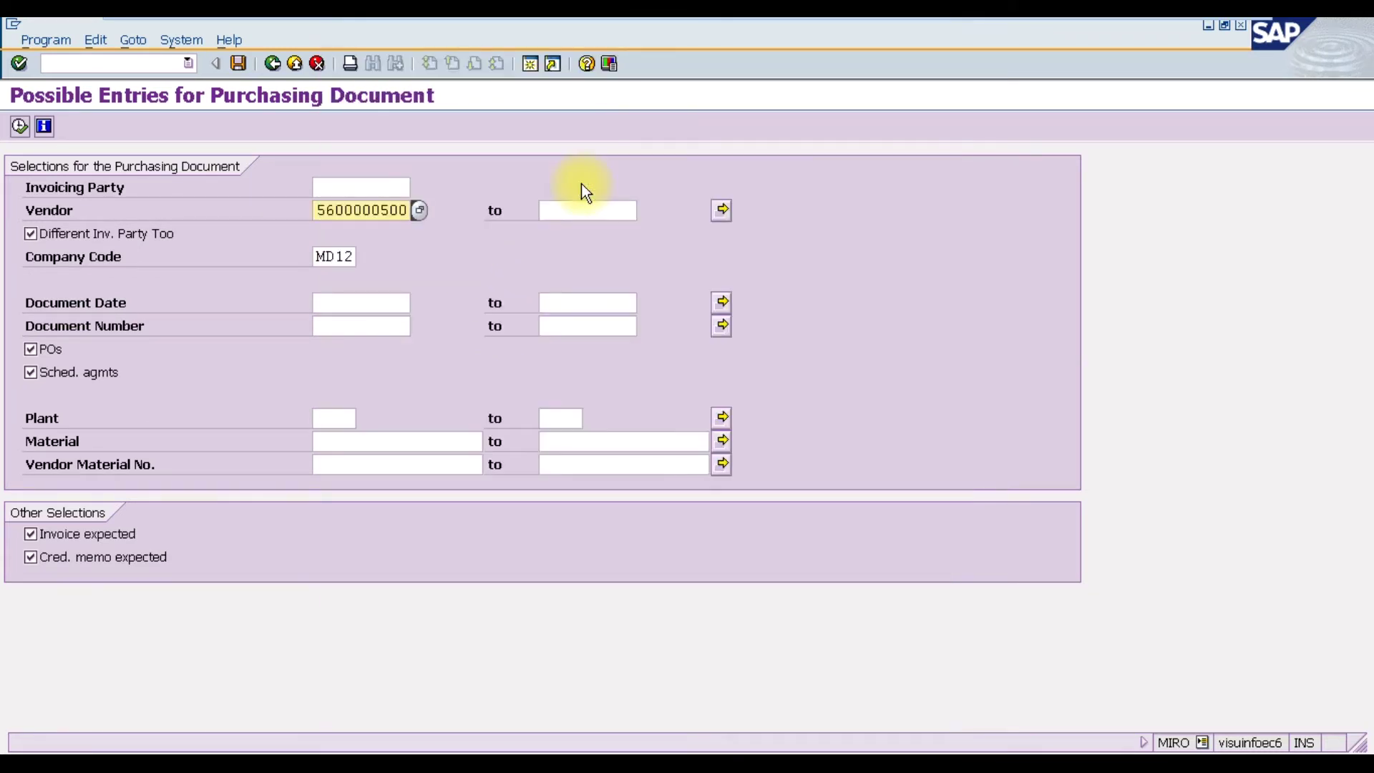
left_click(19, 126)
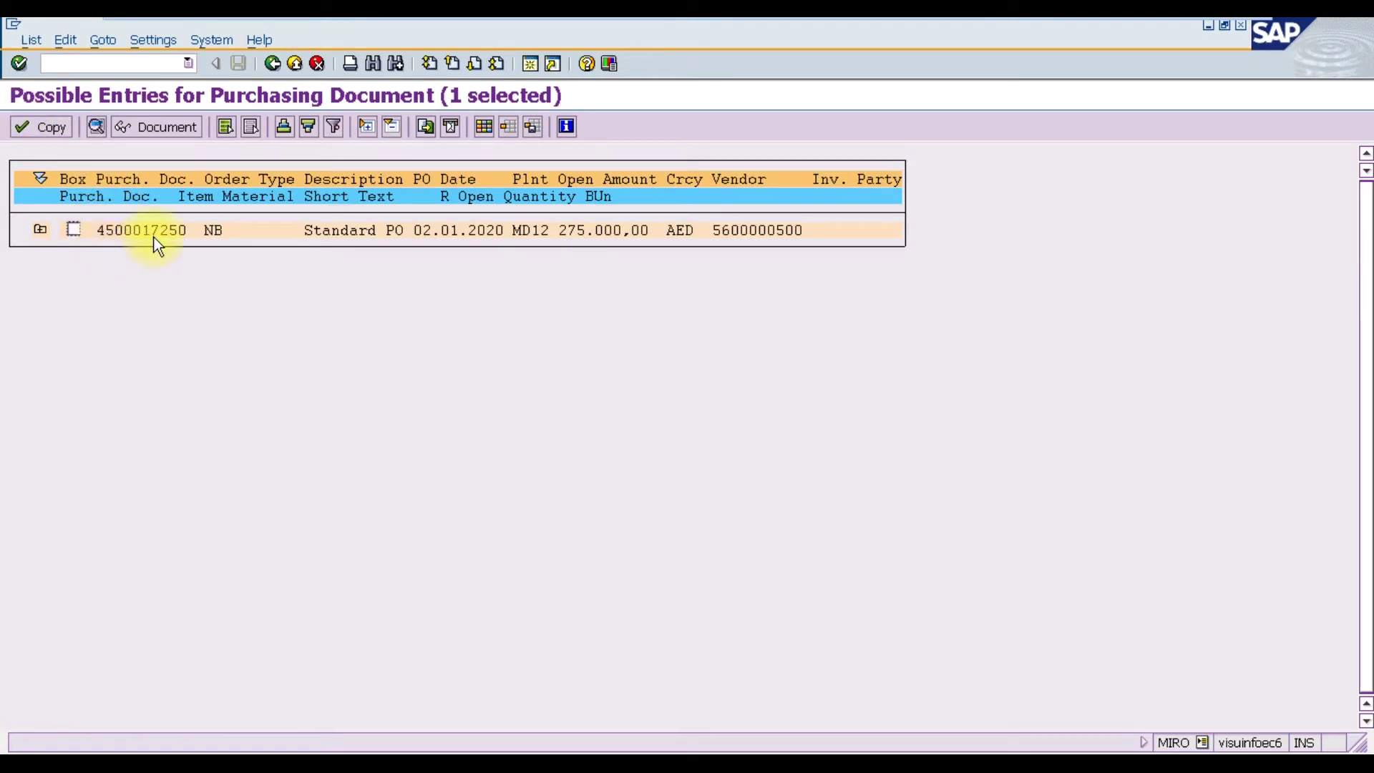
left_click(39, 230)
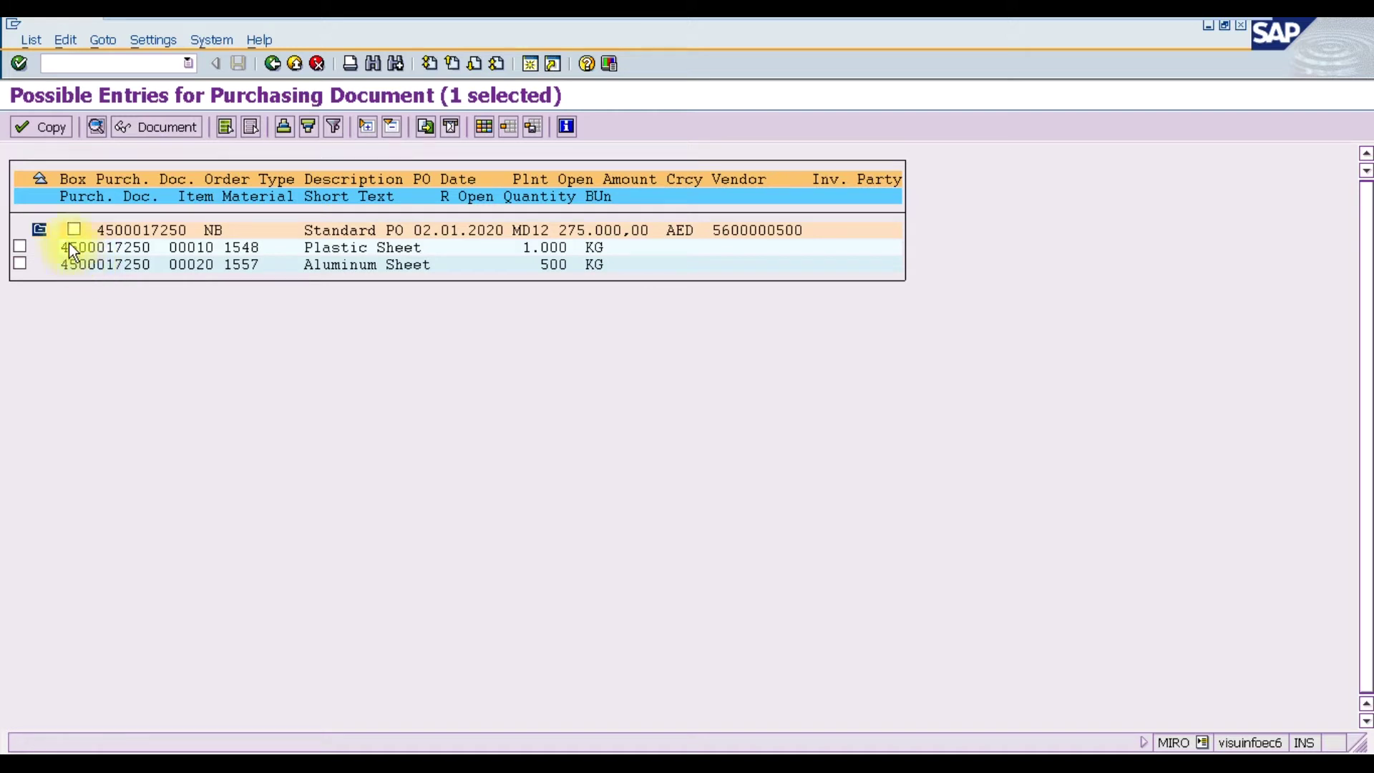
left_click(40, 230)
left_click(74, 229)
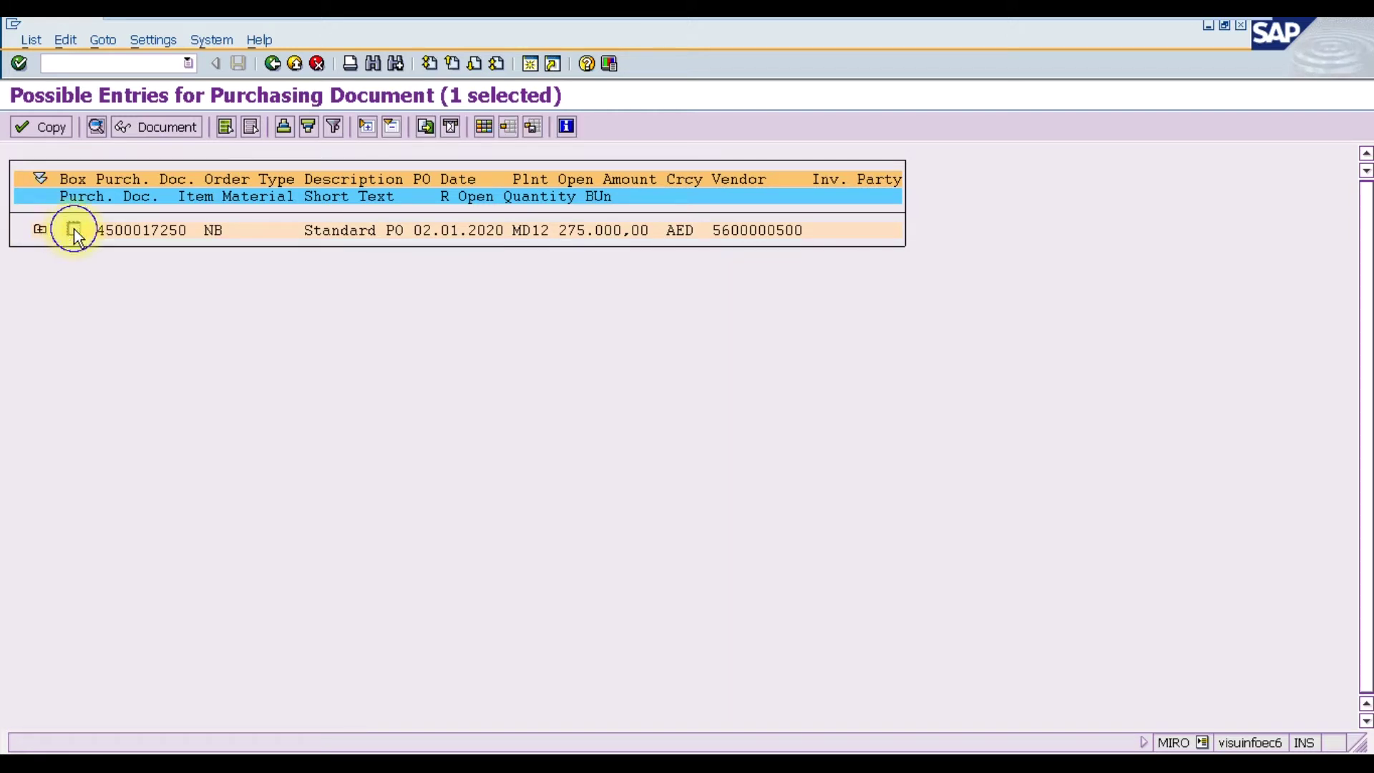
left_click(56, 126)
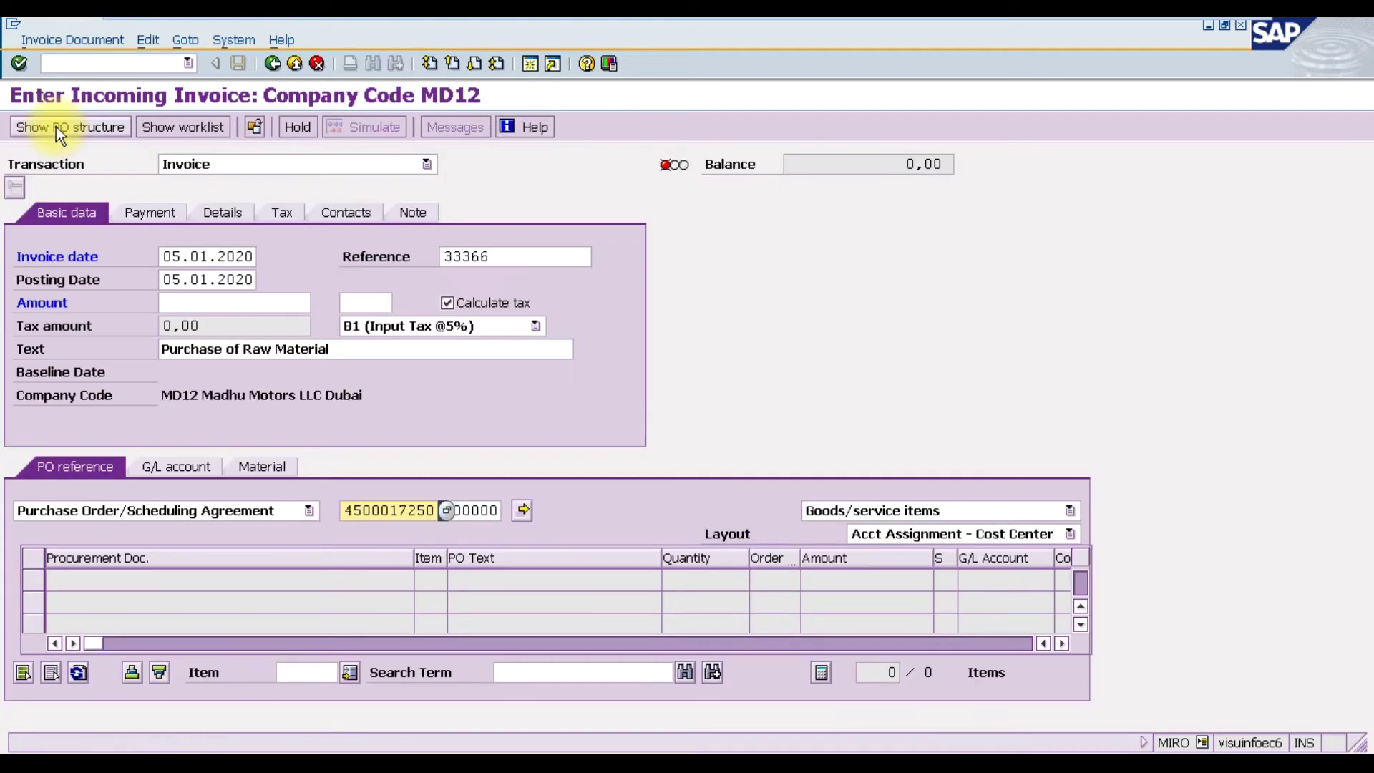
Step: Load the Plastic Sheet and Aluminum Sheet lines and set the Details header text to 'Purchase of Raw Material'
key("Return")
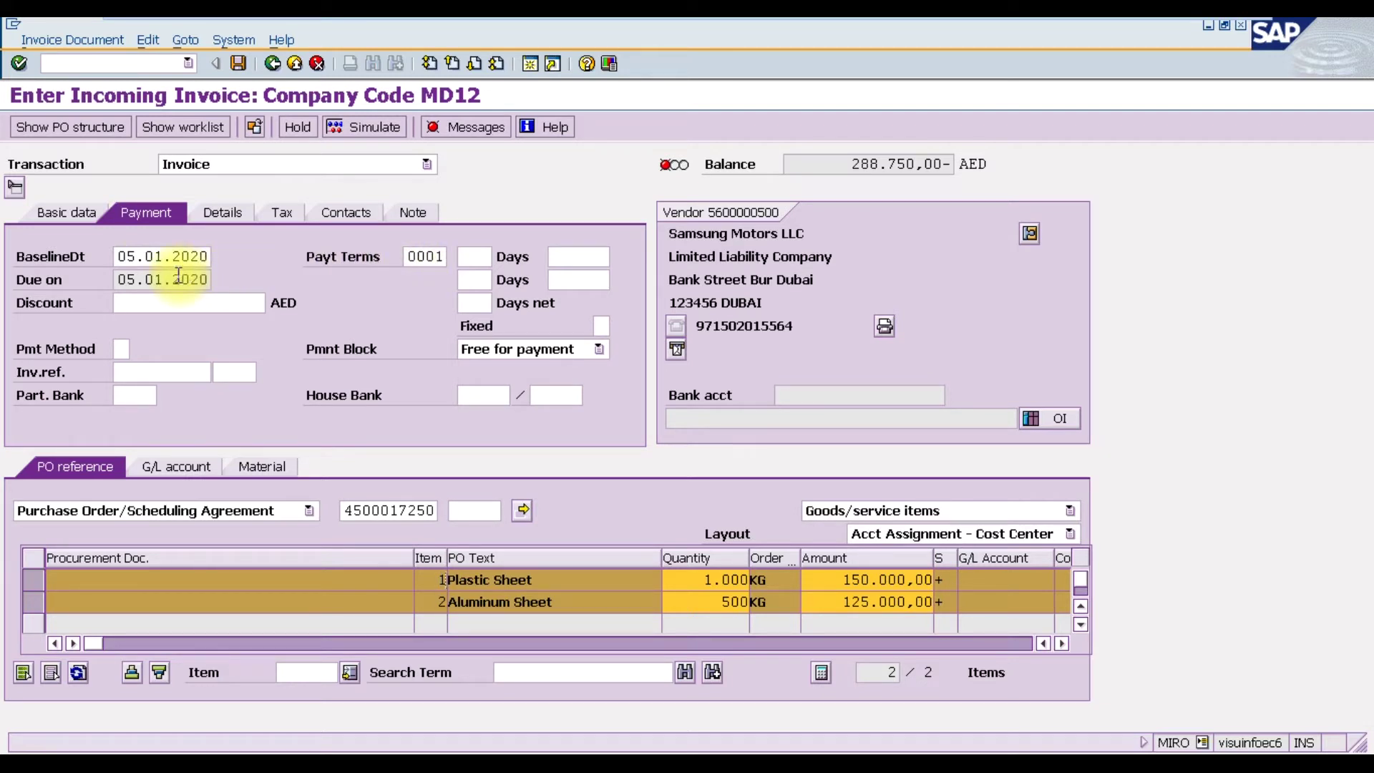
left_click(232, 211)
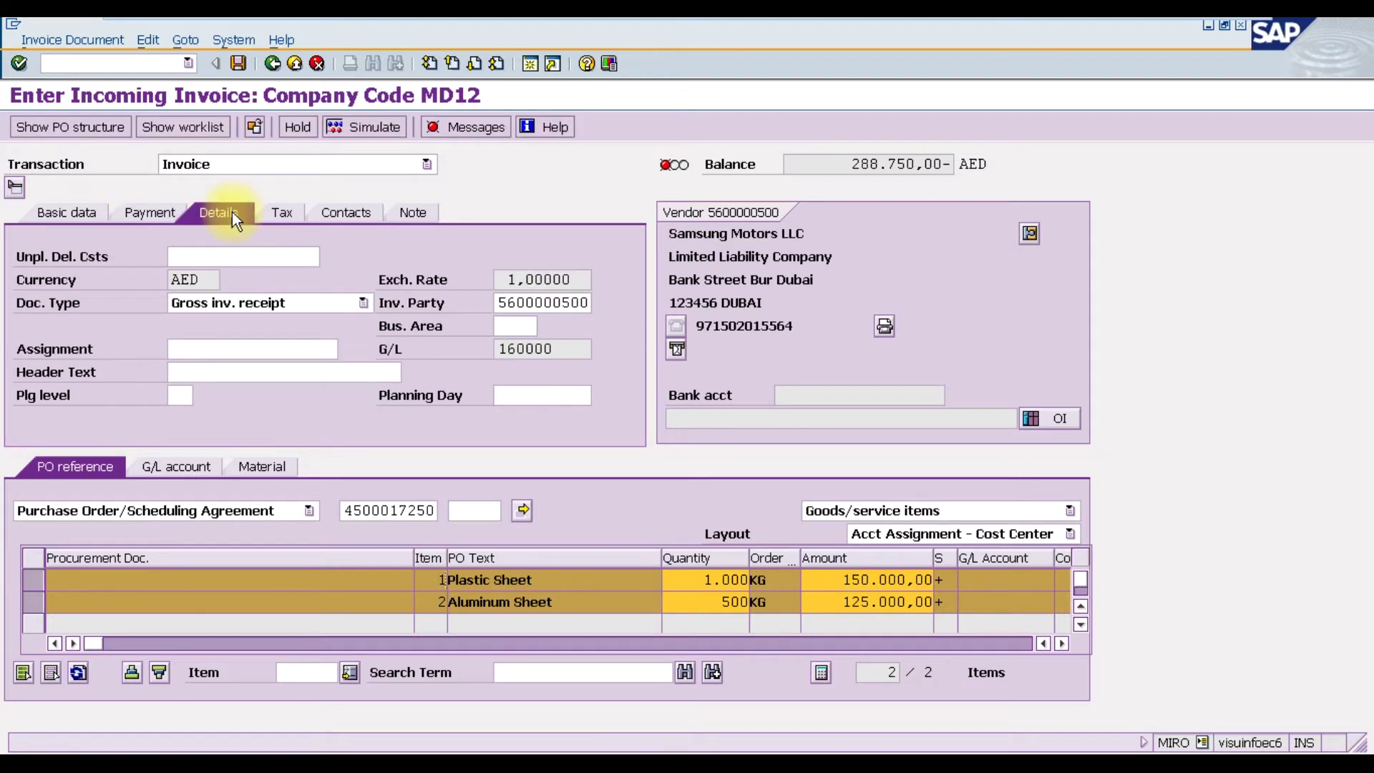
left_click(231, 367)
type("Purc")
key("Down")
key("Down")
key("Down")
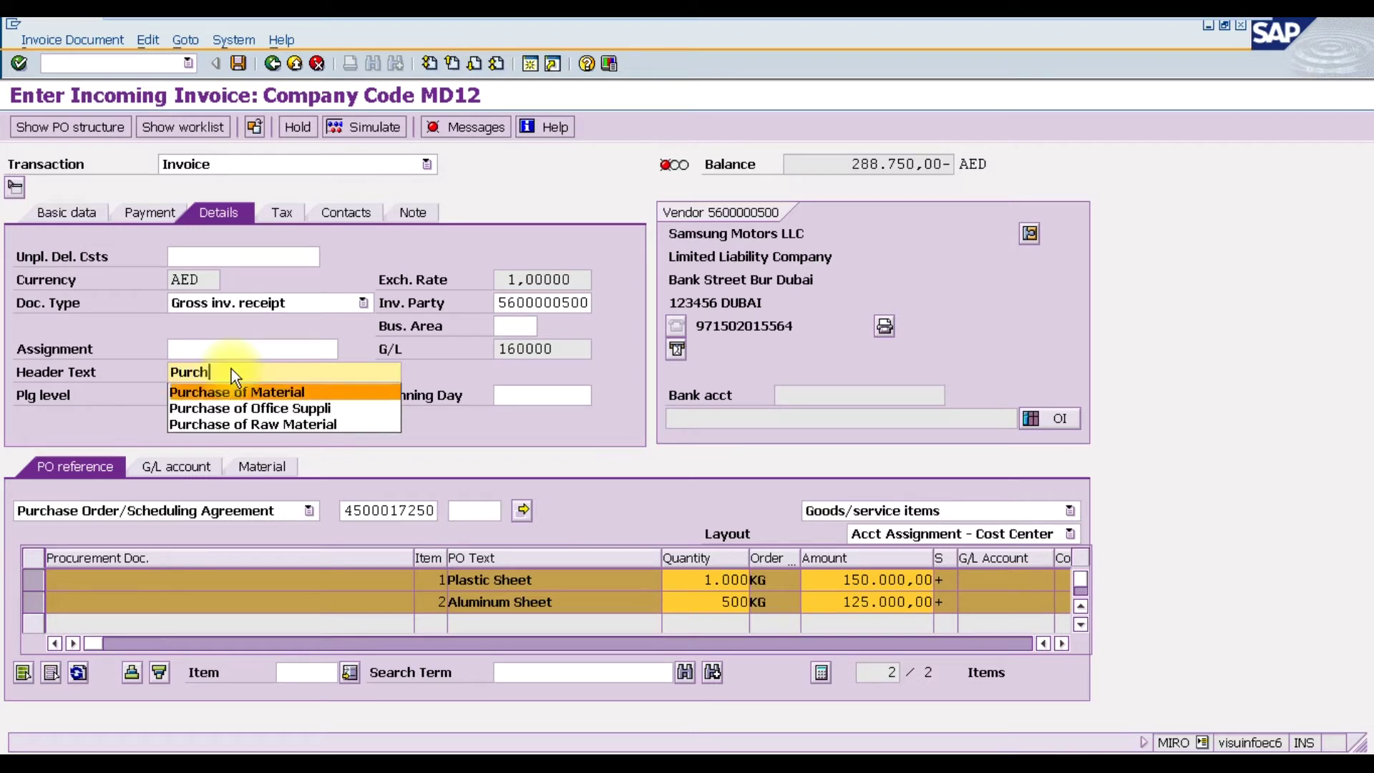
key("Return")
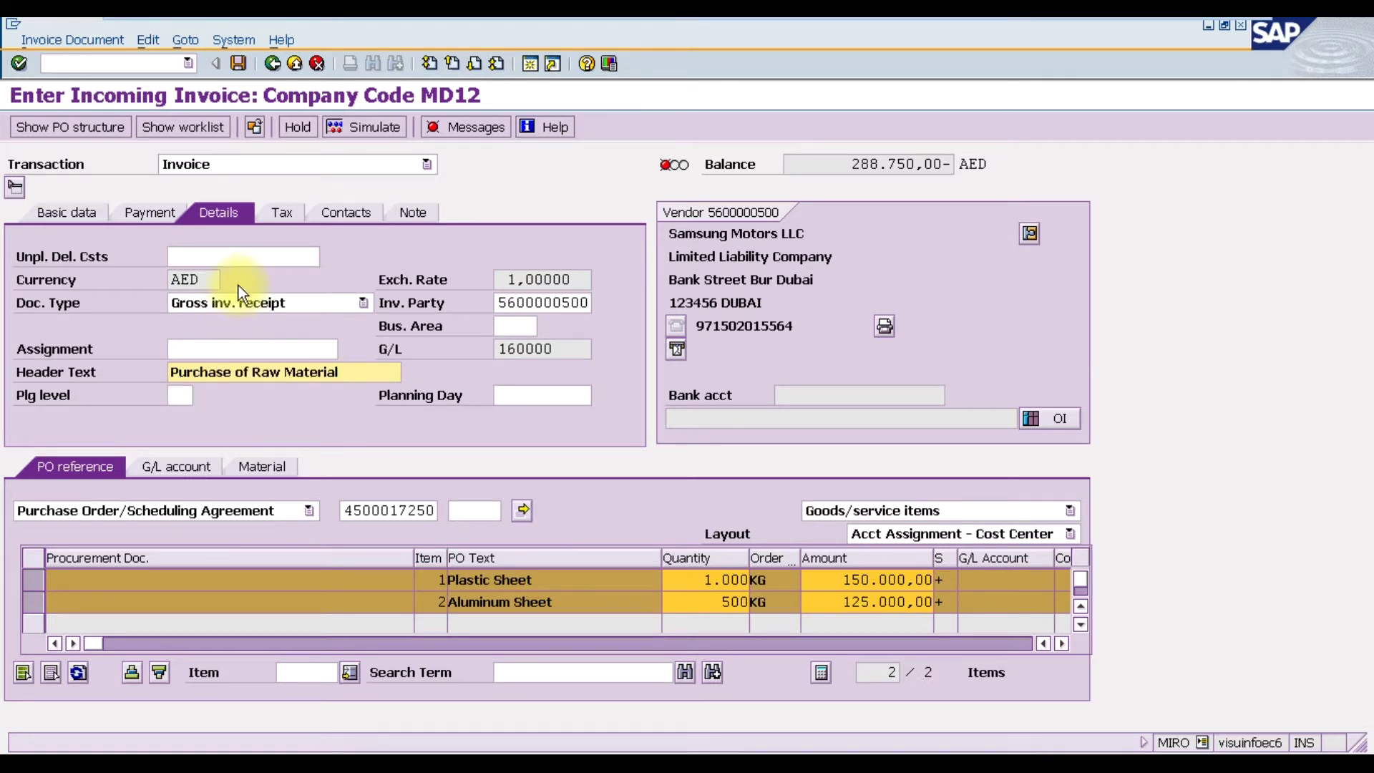
left_click(278, 212)
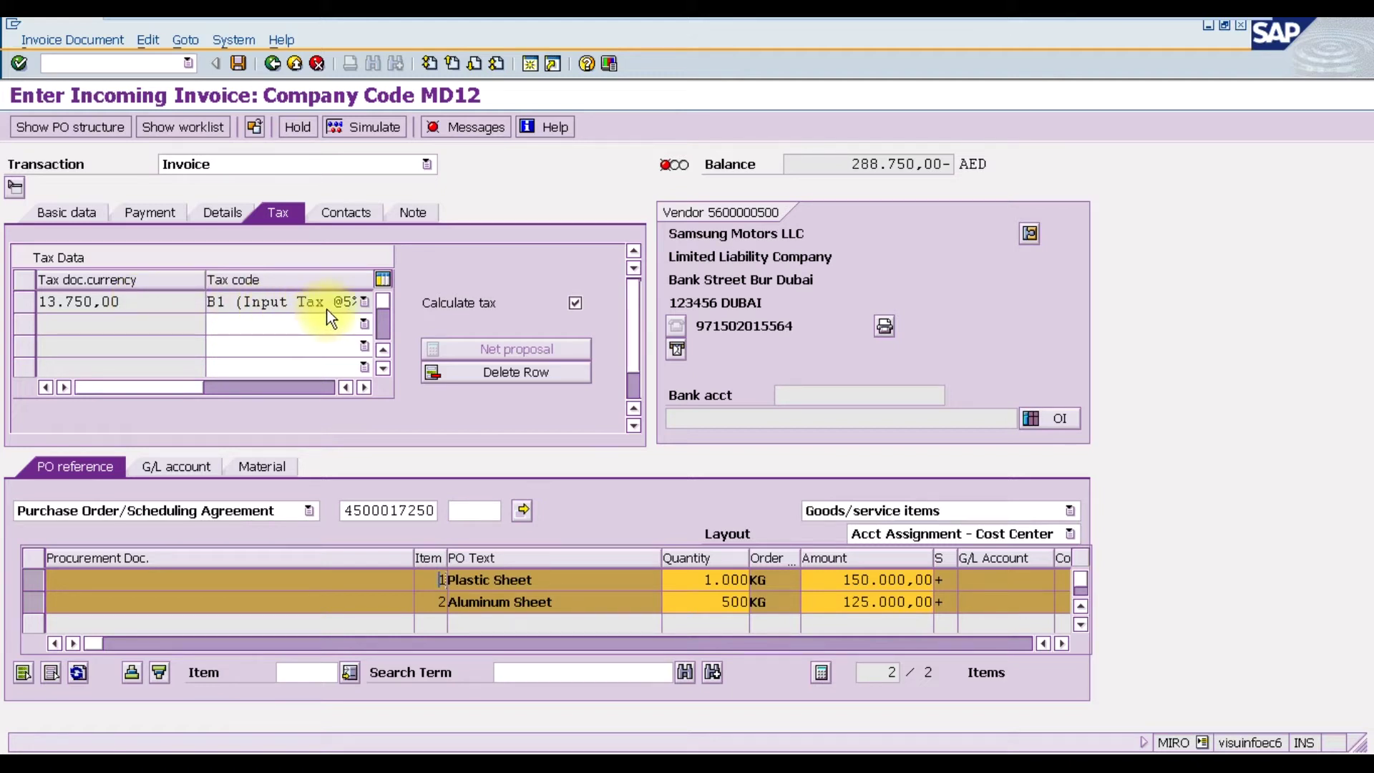
left_click(59, 208)
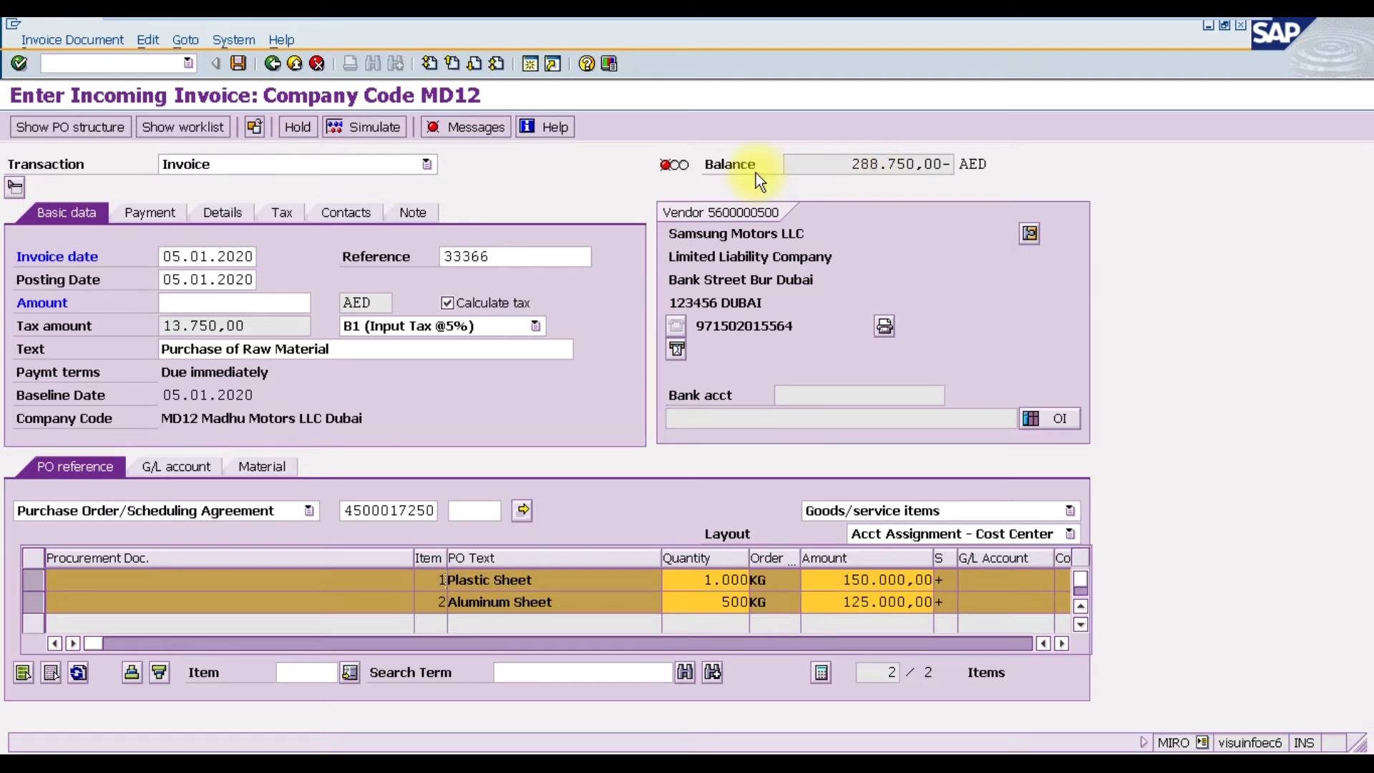
Step: Enter invoice amount 288750 so the balance reaches 0,00
left_click(277, 301)
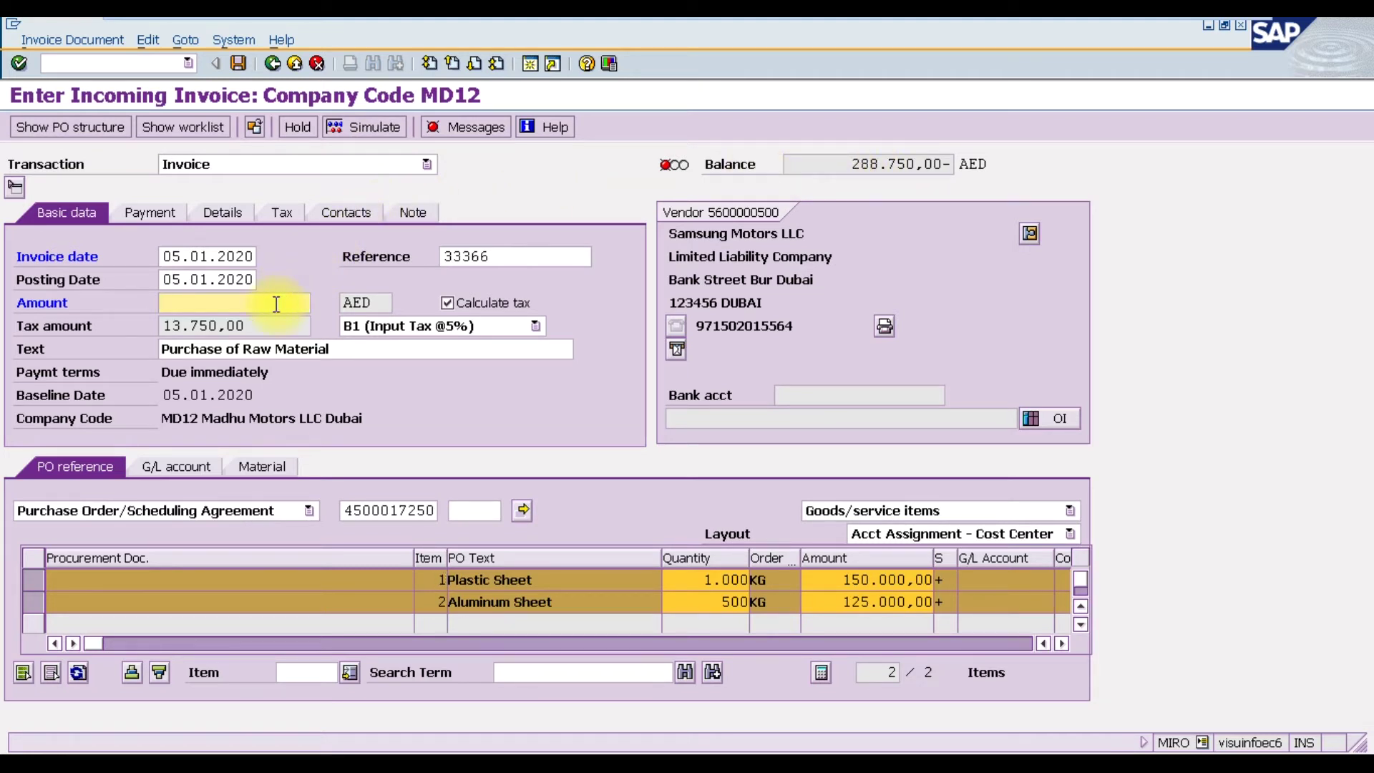
type("2")
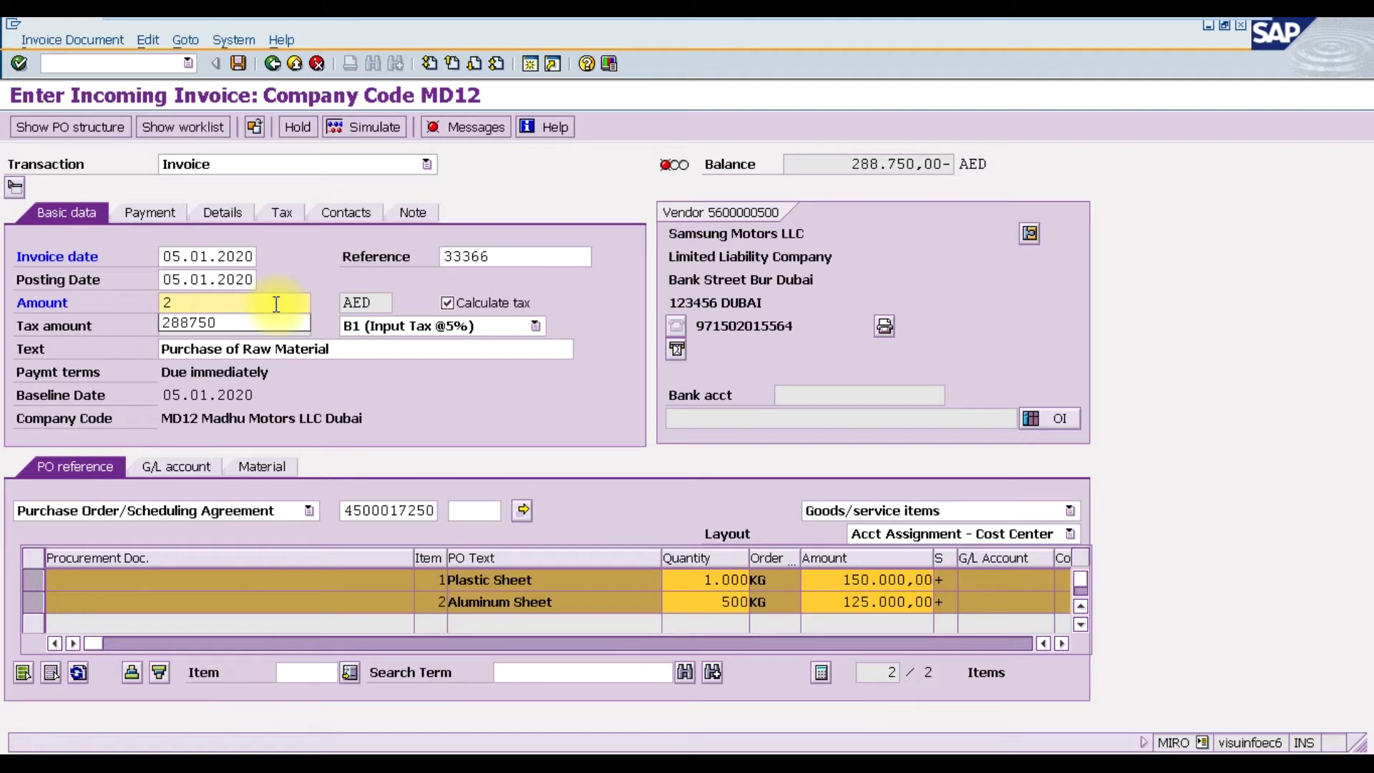
type("88750")
key("Return")
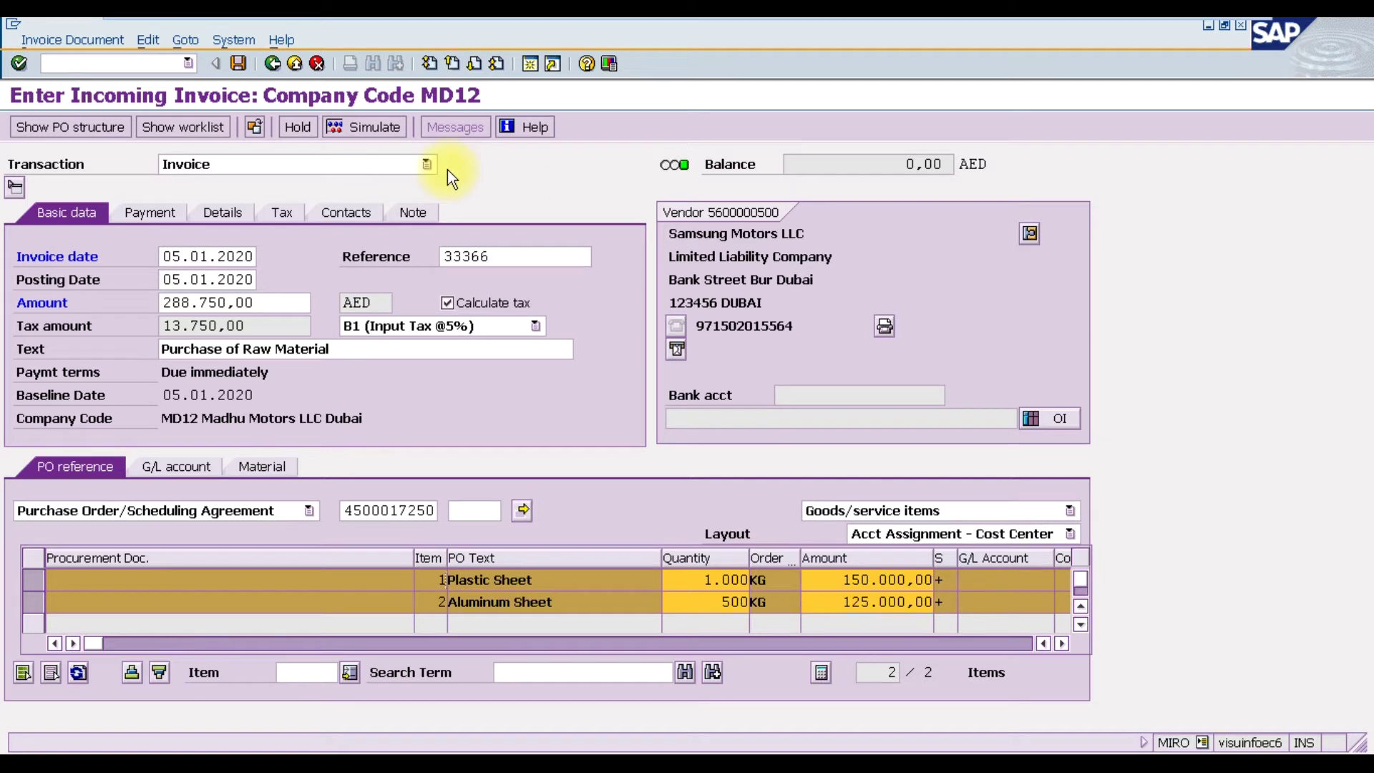
Step: Simulate the posting and widen the description column to read the vendor, GR/IR and tax lines
left_click(380, 130)
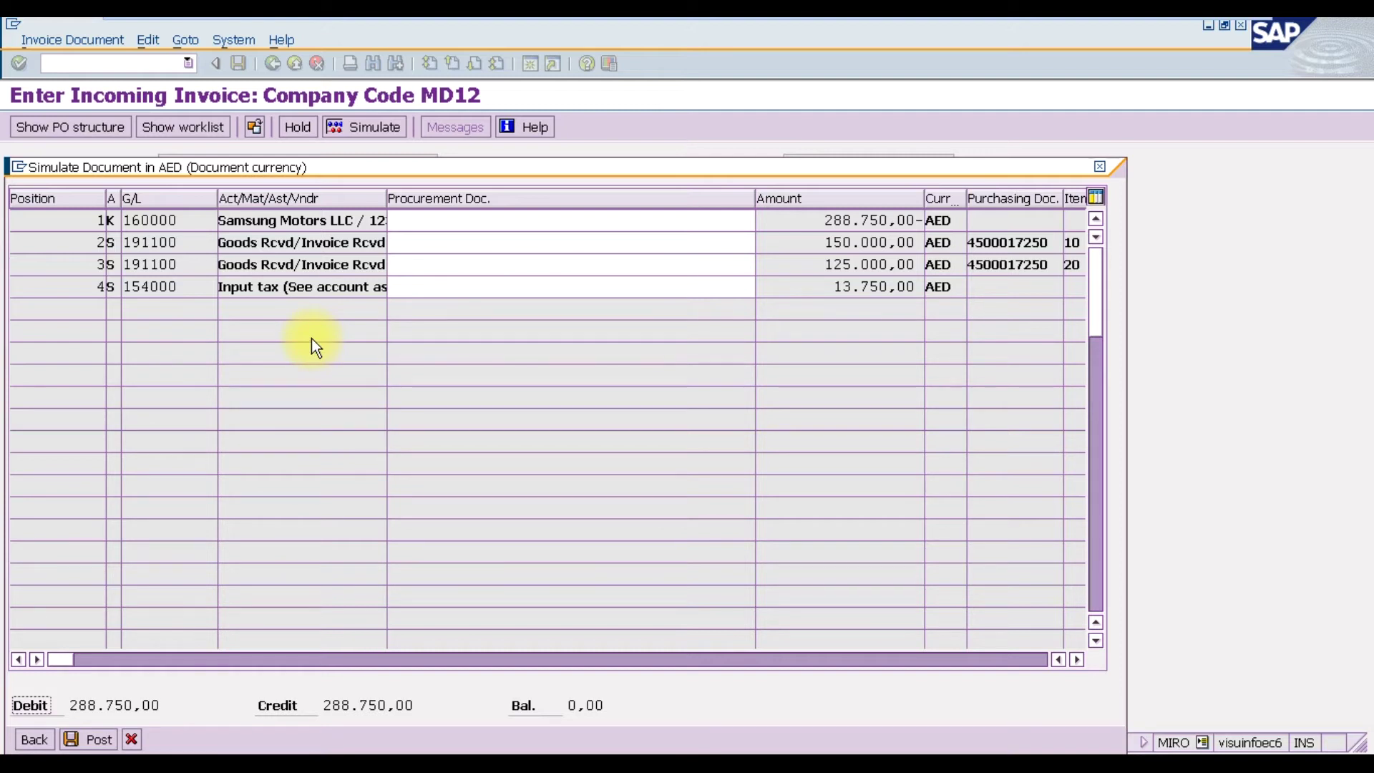
left_click(312, 220)
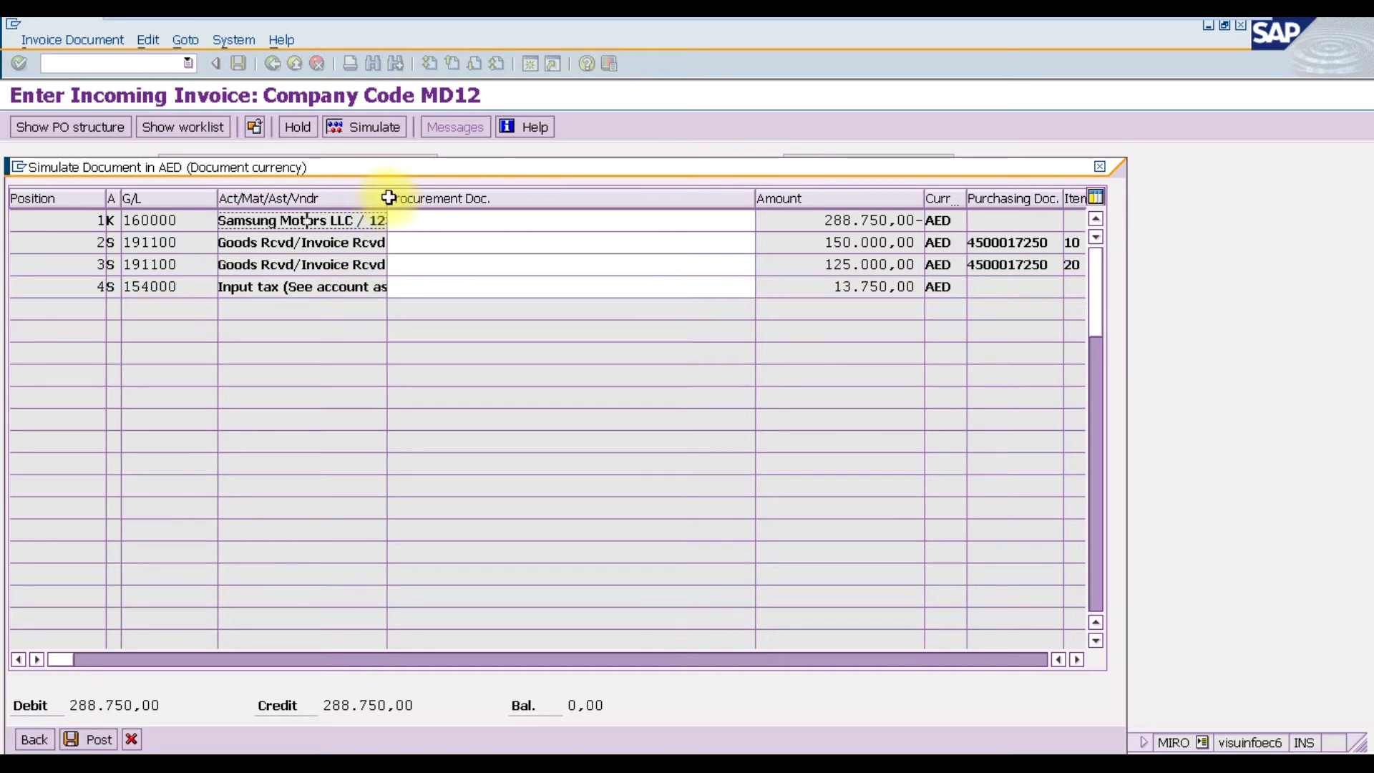
left_click_drag(386, 198, 470, 208)
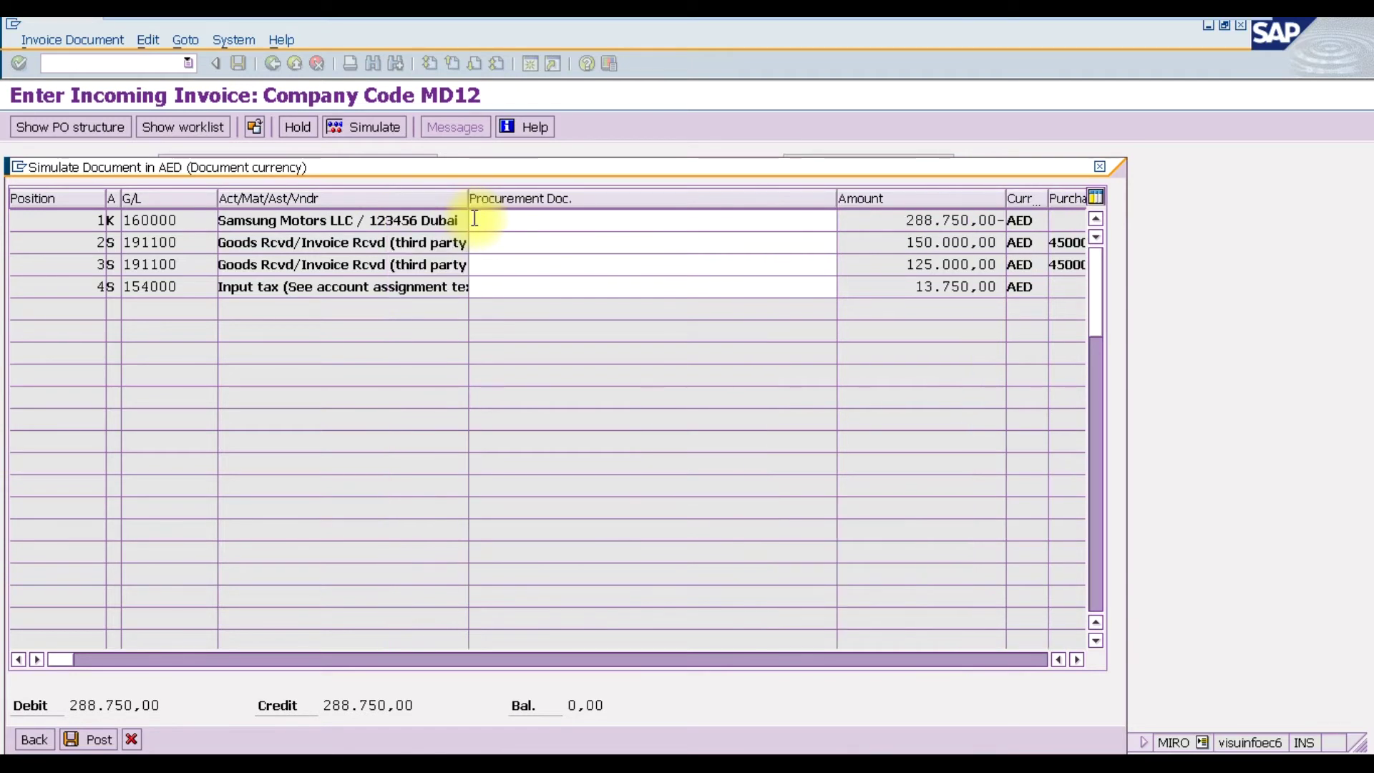
left_click_drag(466, 200, 559, 207)
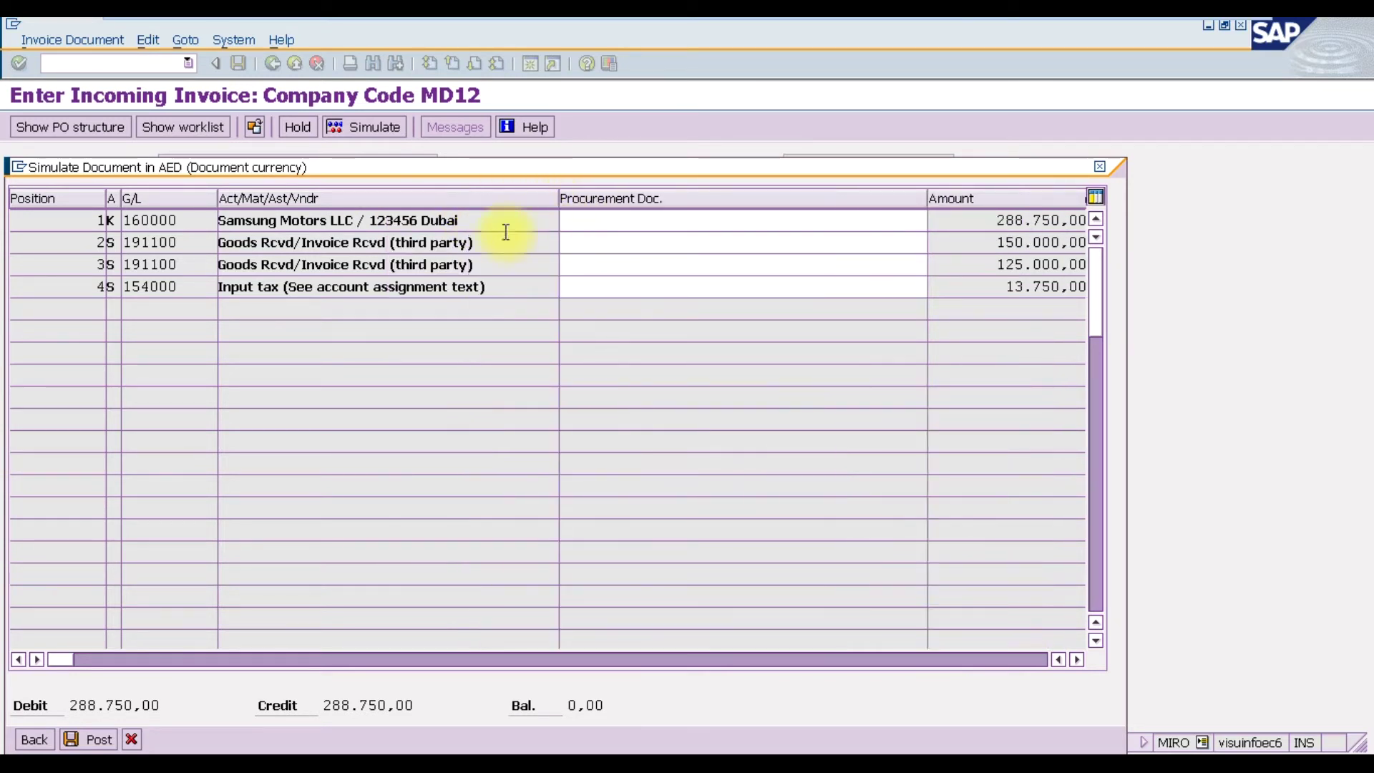
left_click(478, 244)
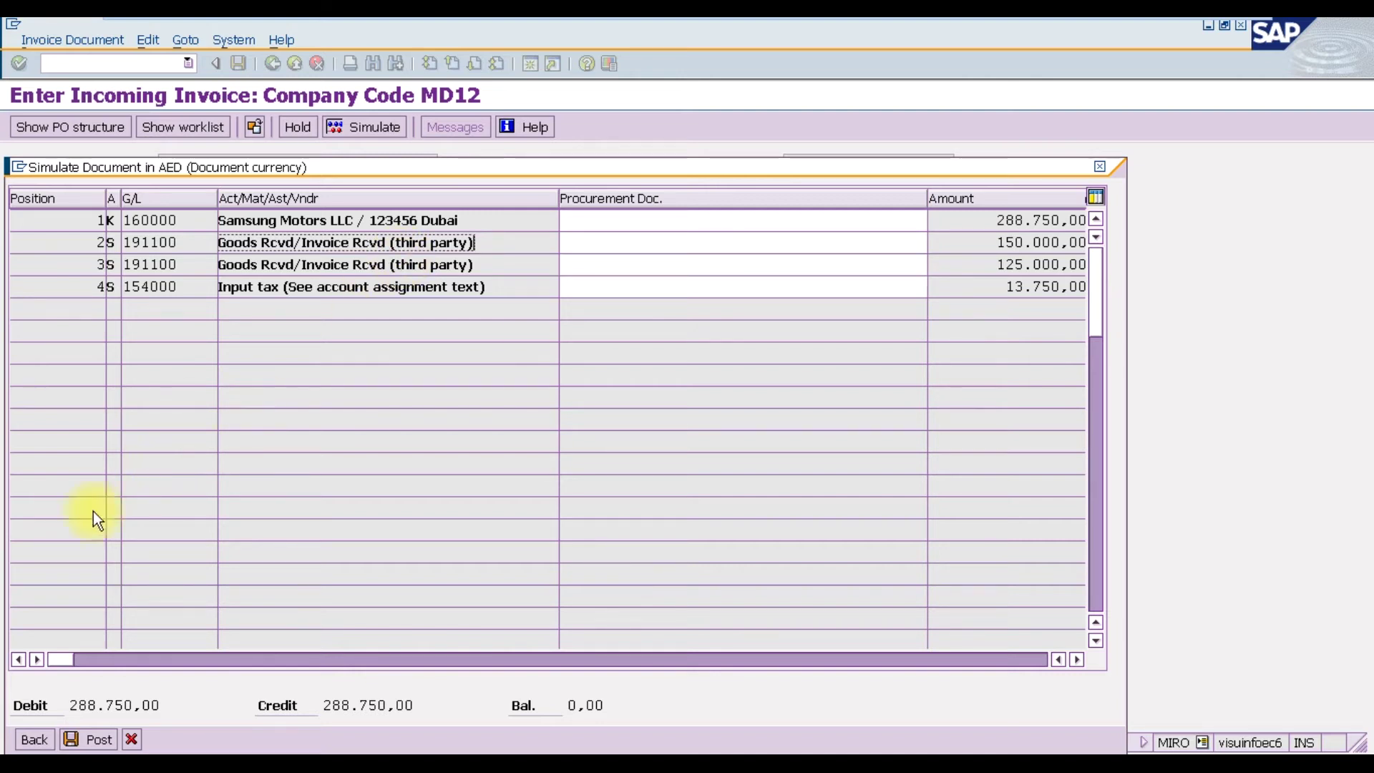
left_click(85, 737)
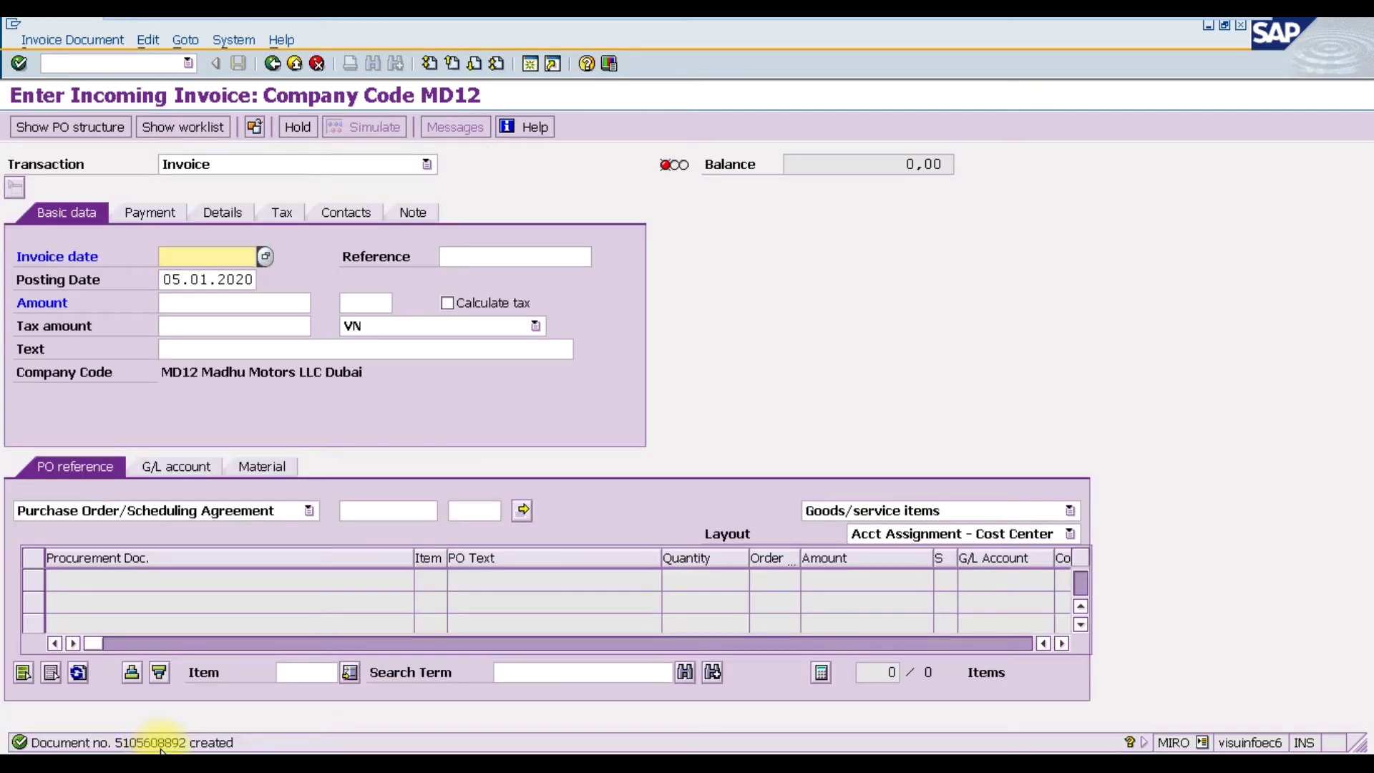
key("F3")
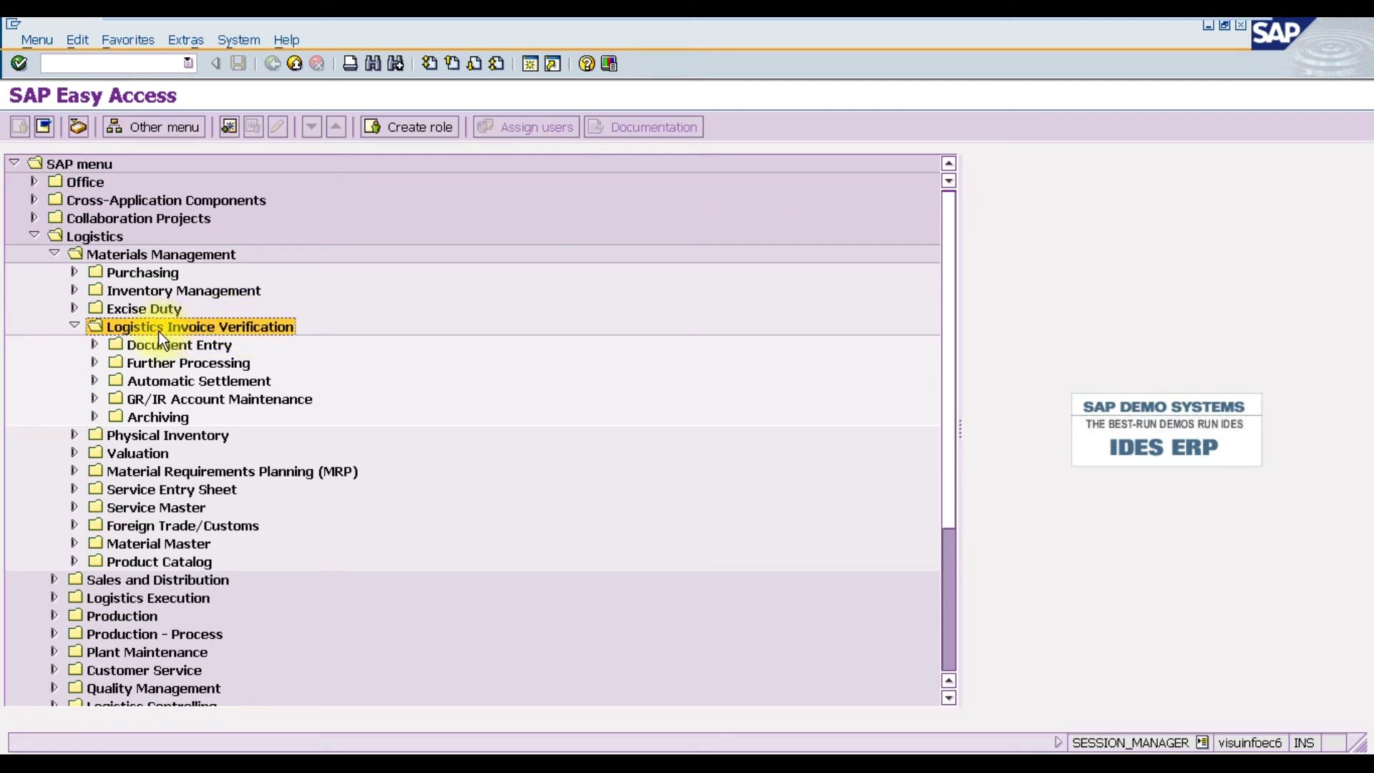
Step: Expand Further Processing and launch MIR5 Display List of Invoice Documents
left_click(136, 363)
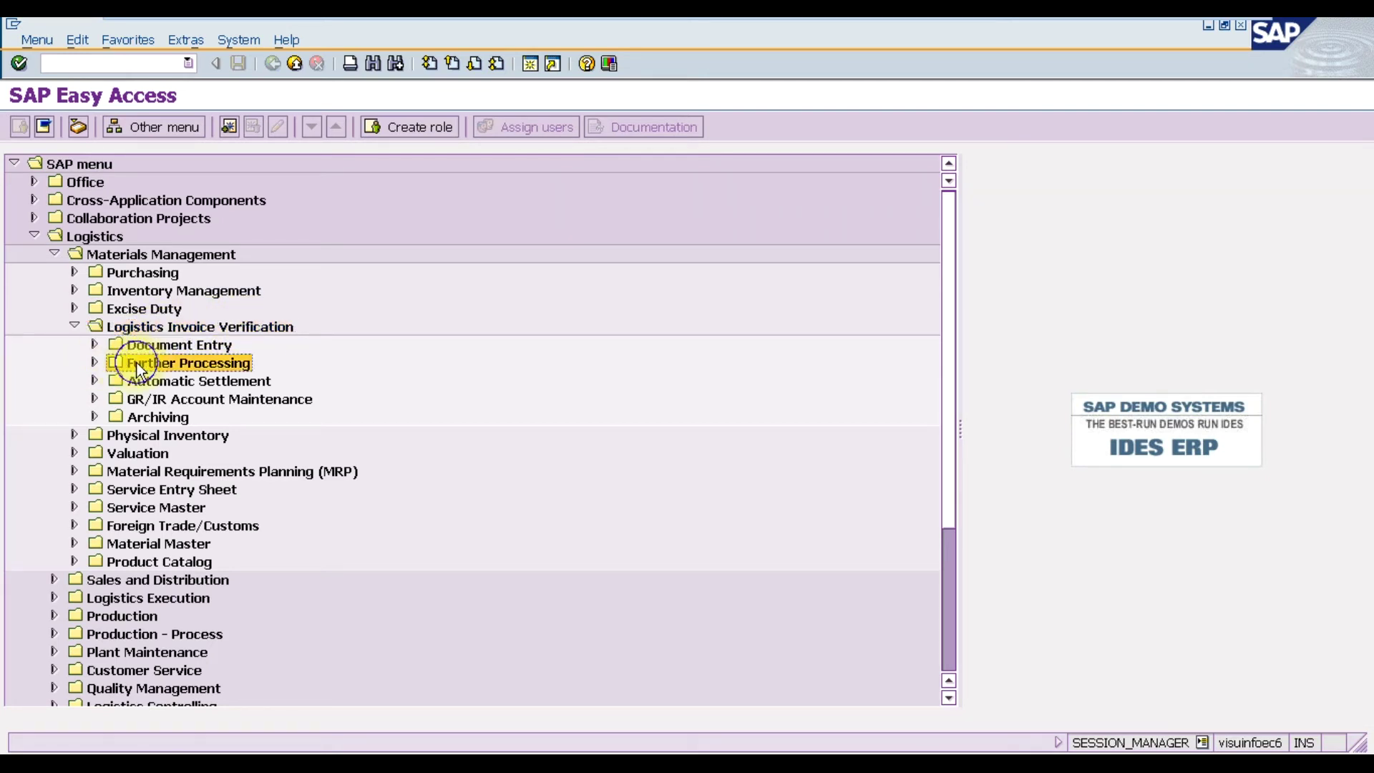
left_click(94, 364)
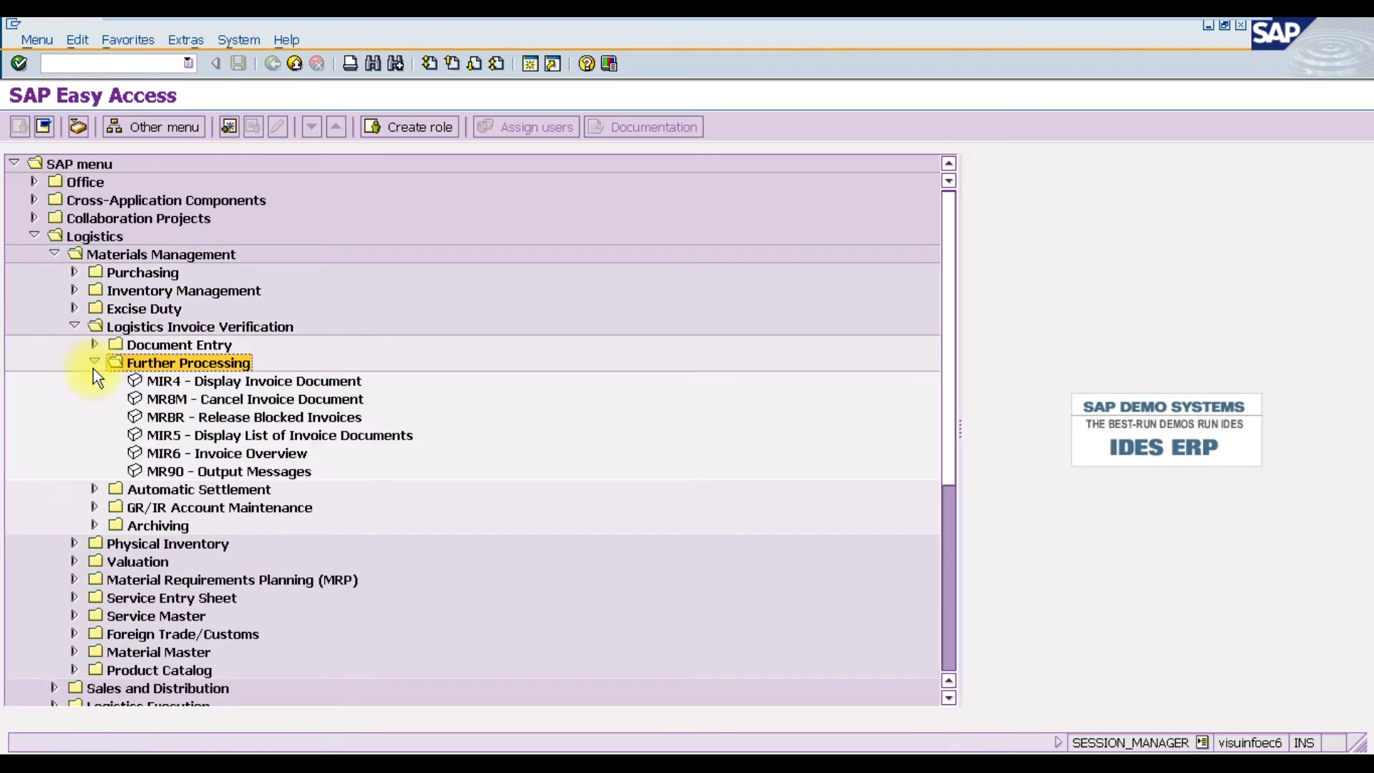
double_click(194, 440)
double_click(194, 438)
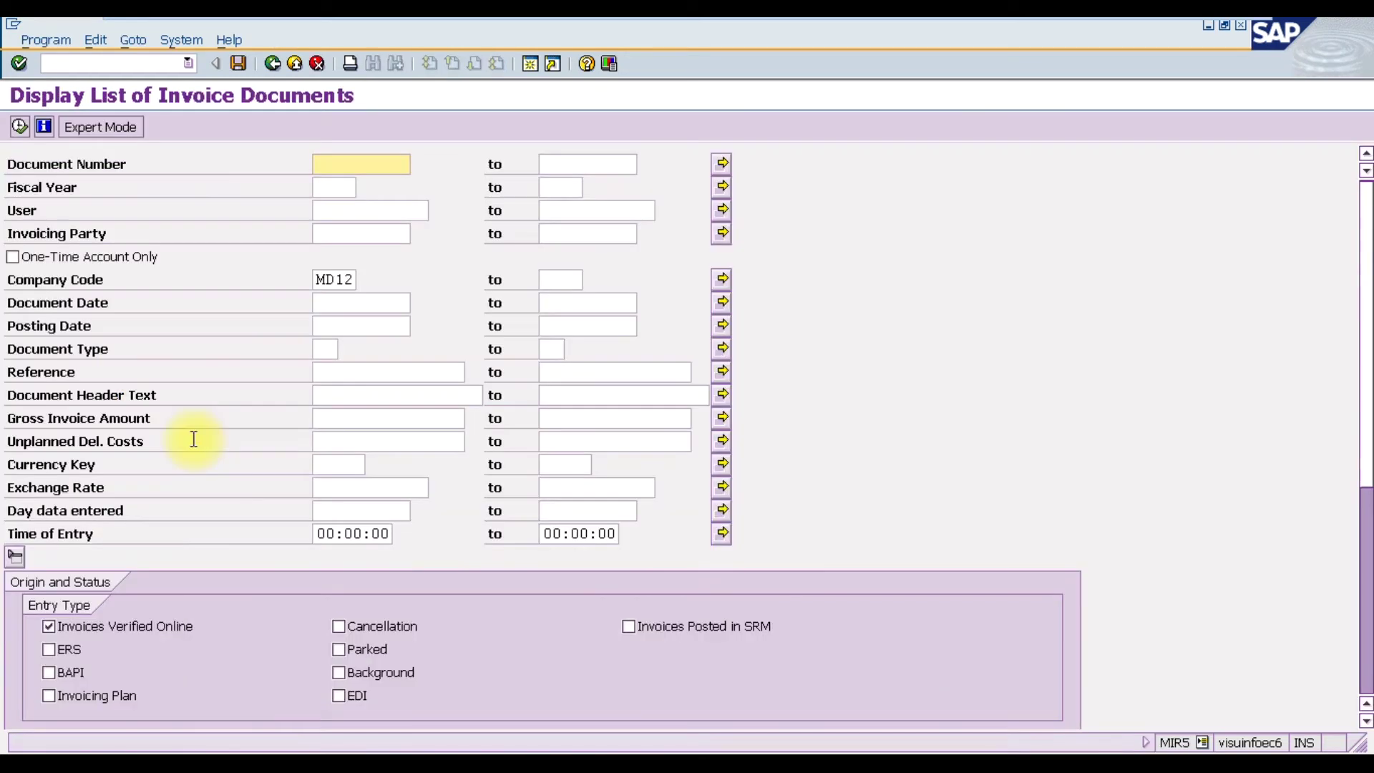
left_click(334, 279)
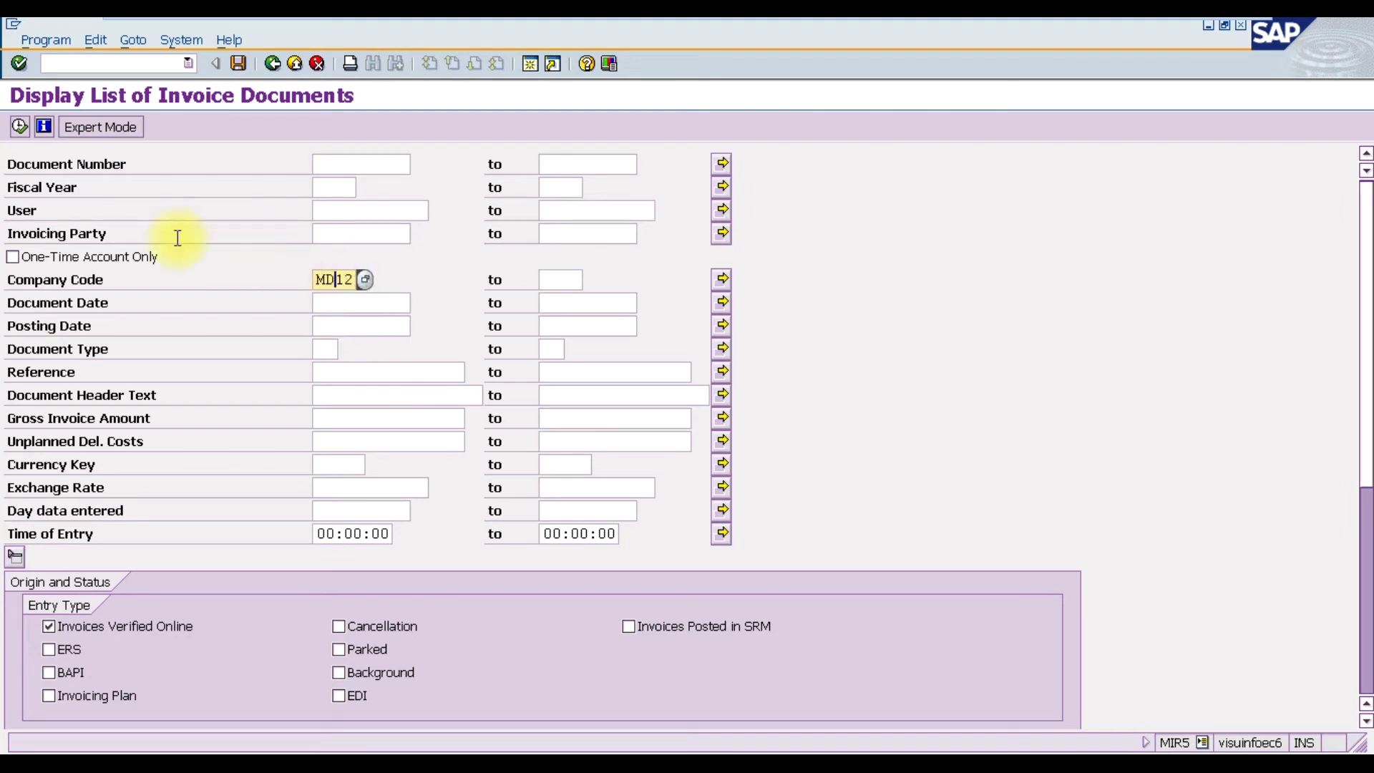
left_click(15, 132)
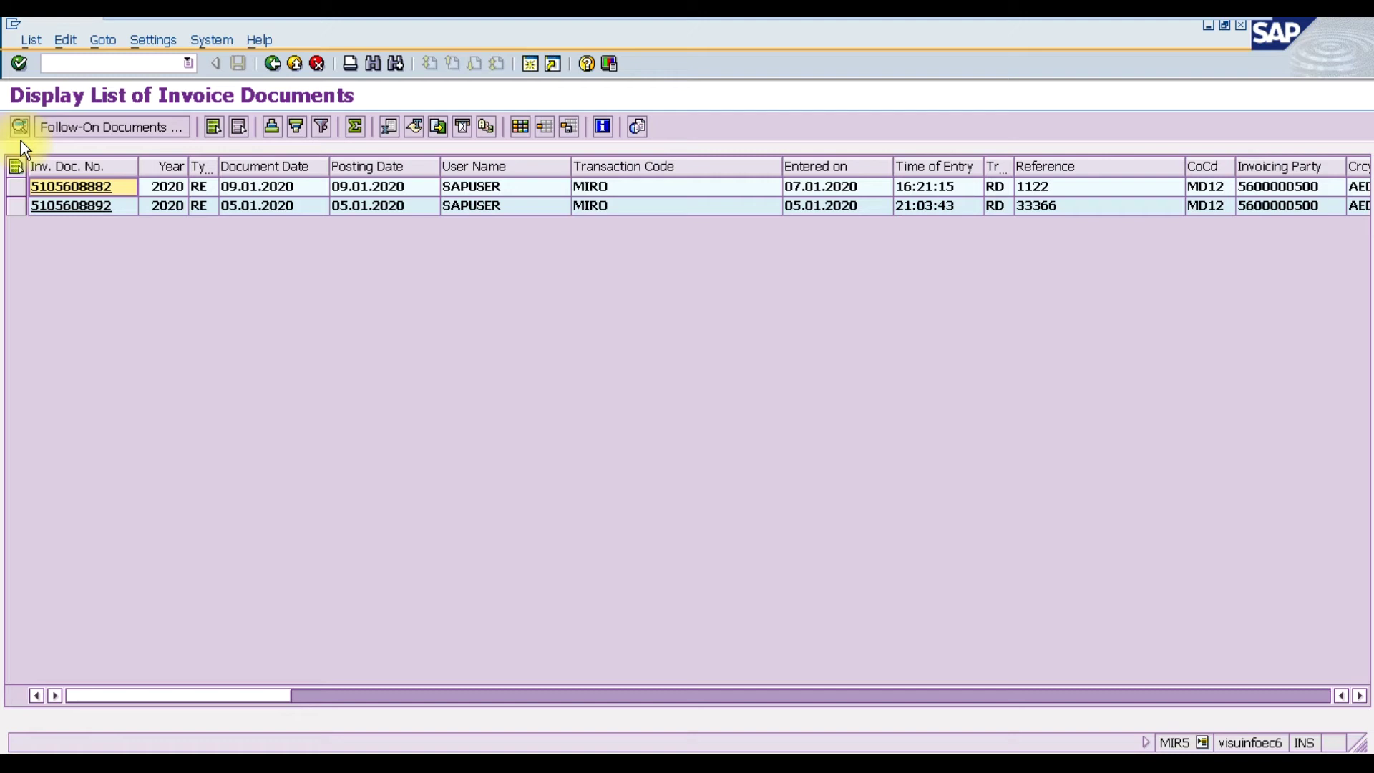
left_click(83, 207)
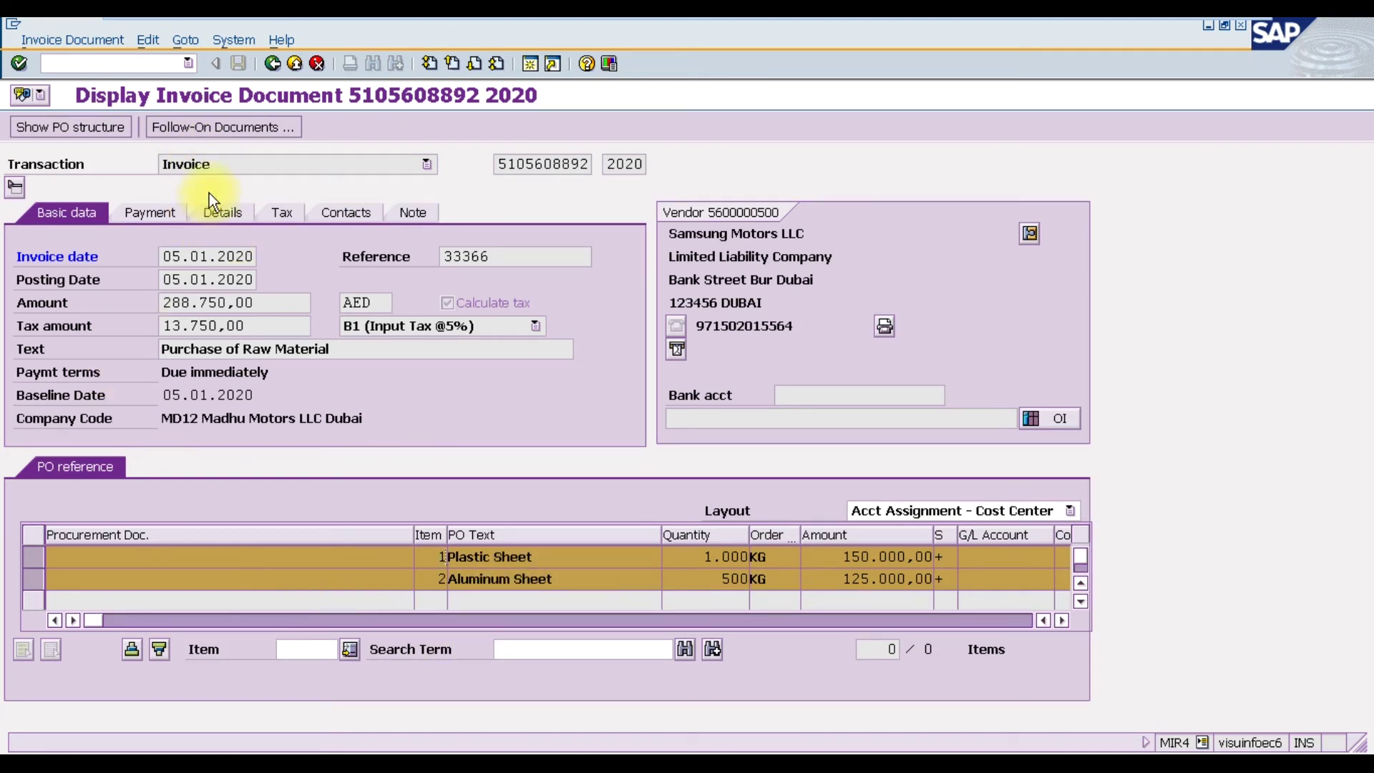
left_click(220, 131)
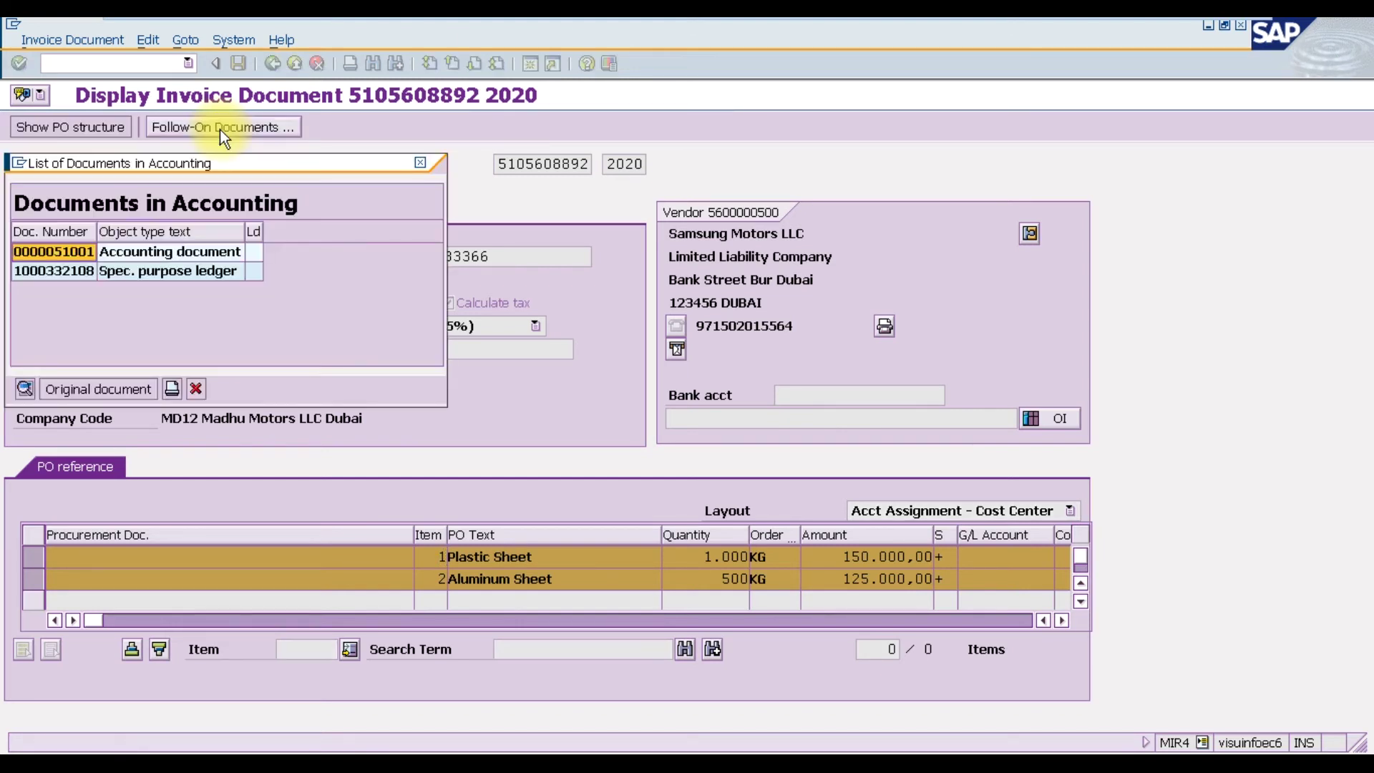
left_click(90, 254)
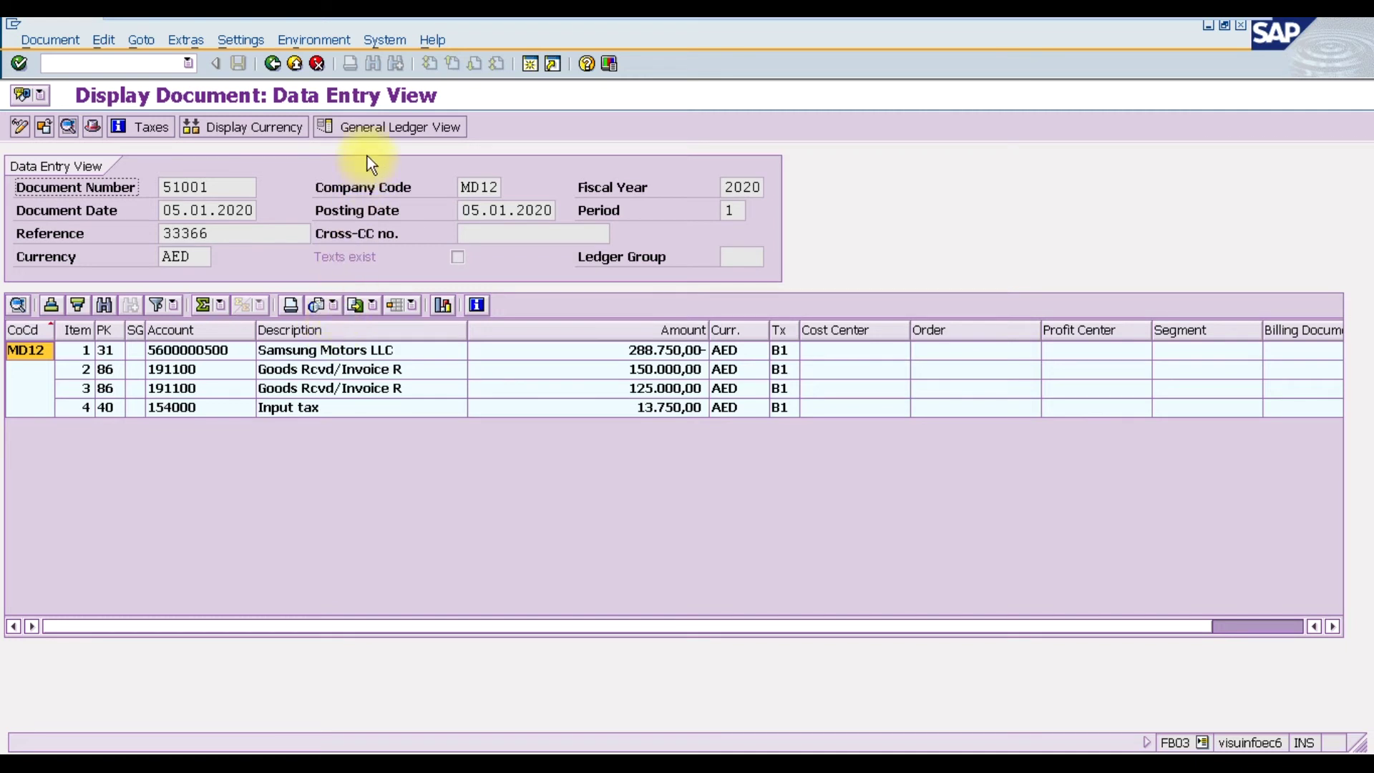
left_click(397, 127)
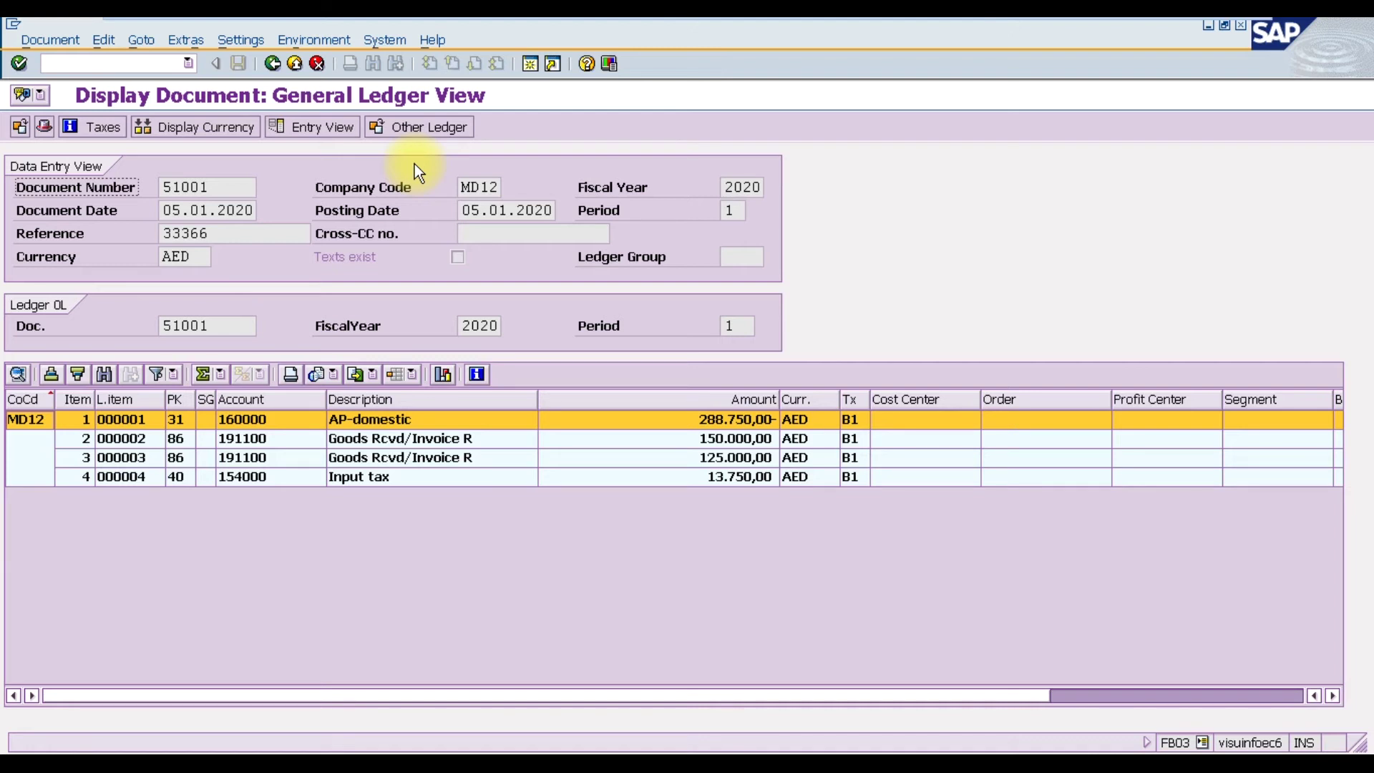
left_click(275, 64)
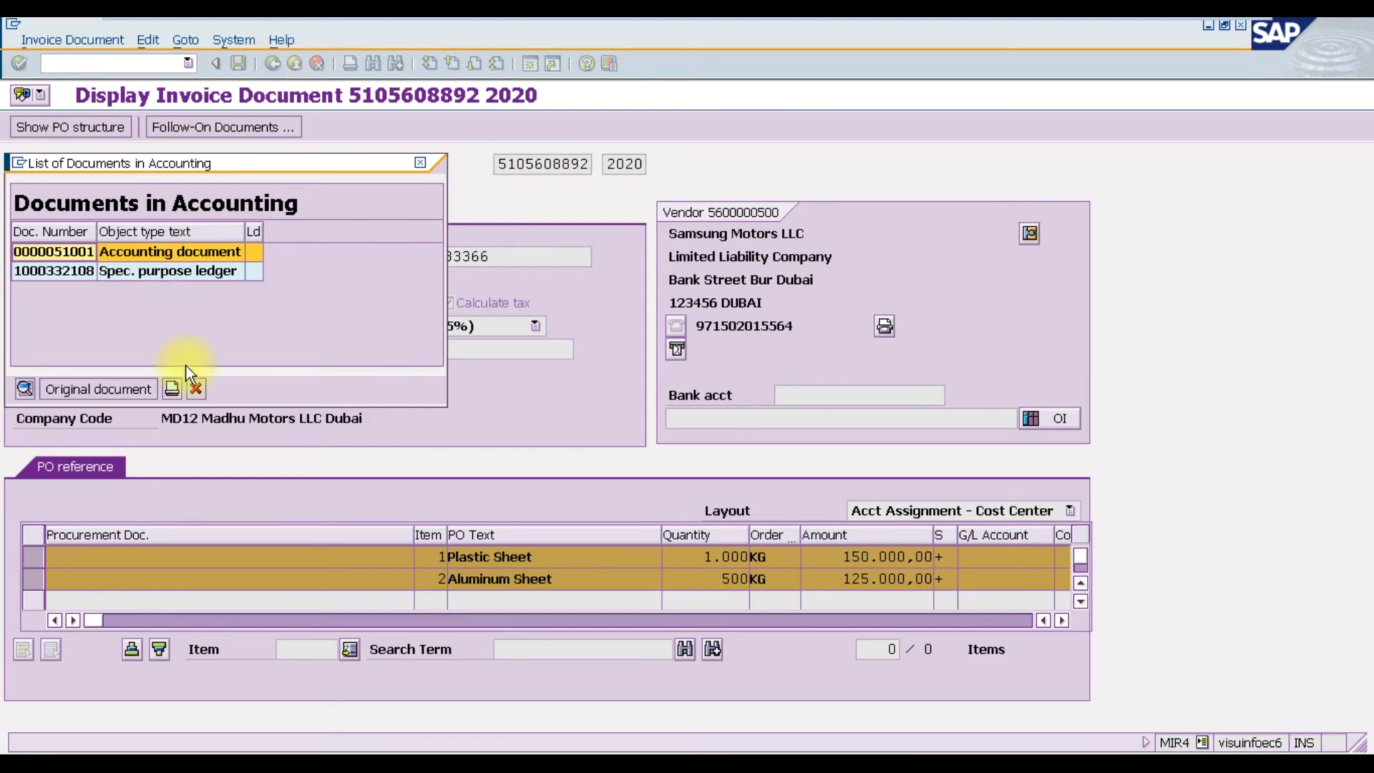
left_click(196, 390)
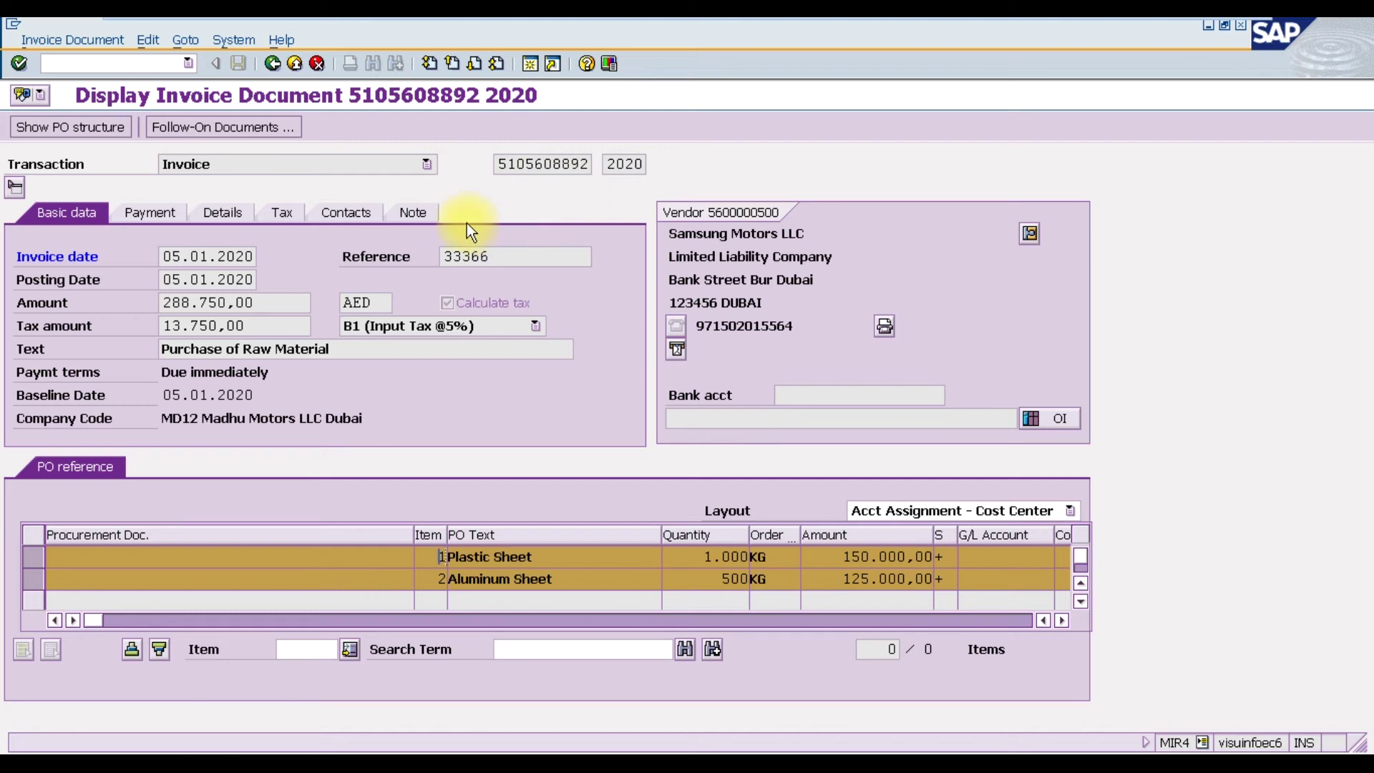
left_click(264, 128)
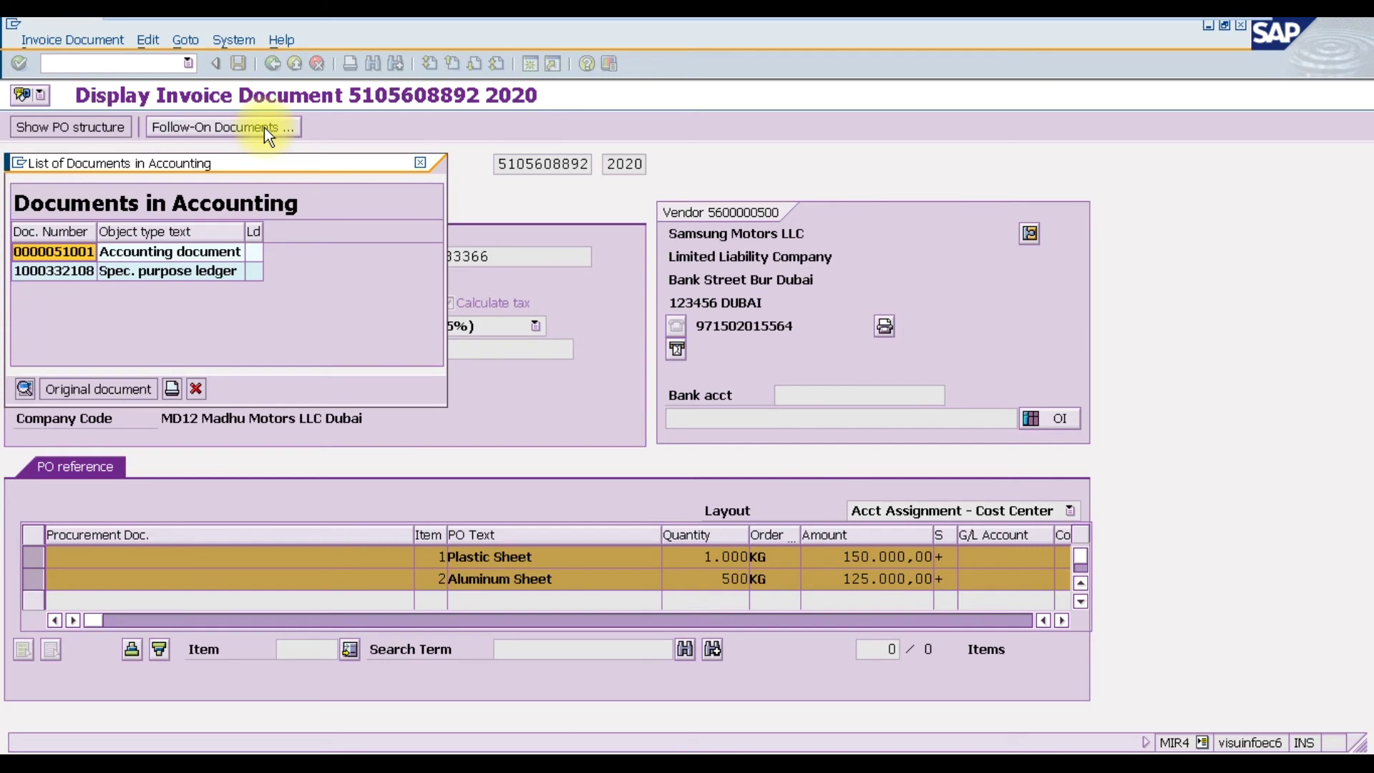
double_click(73, 258)
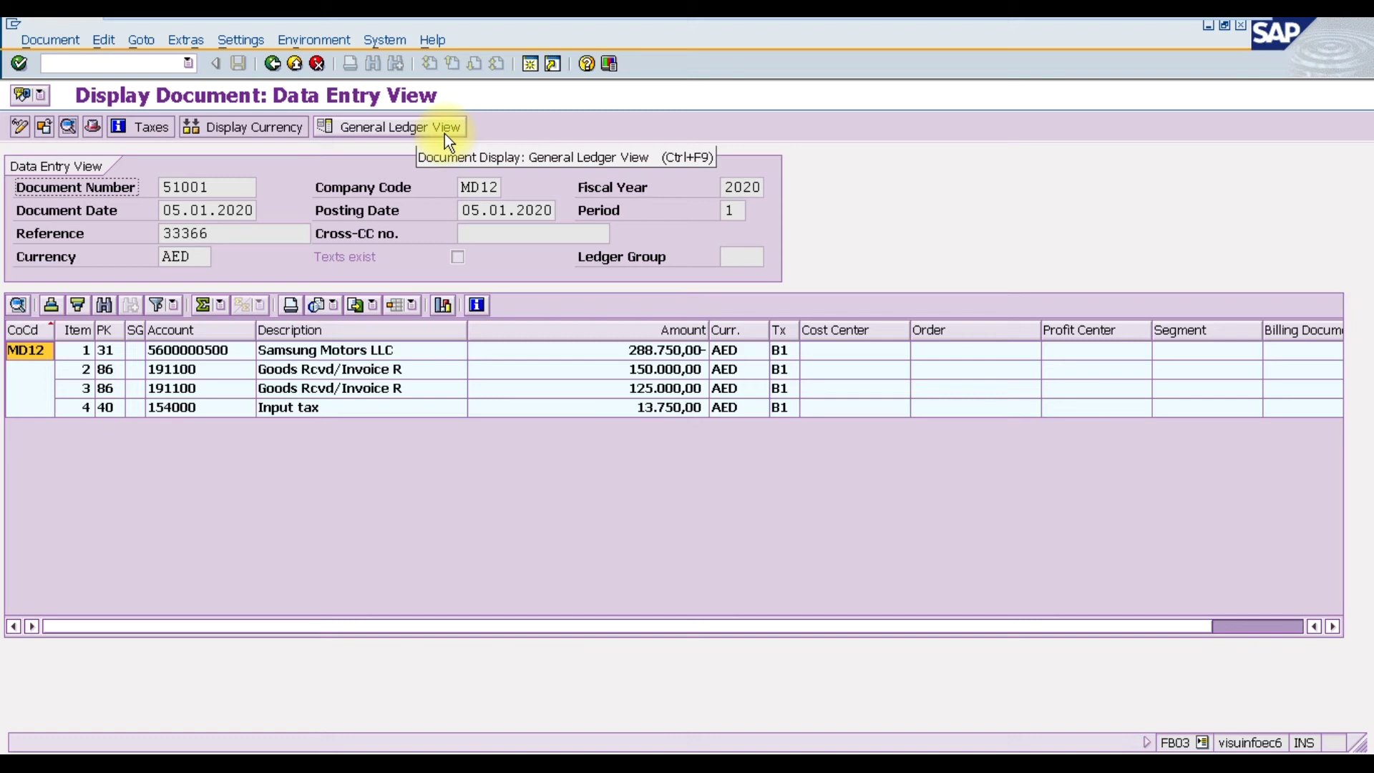
left_click(272, 64)
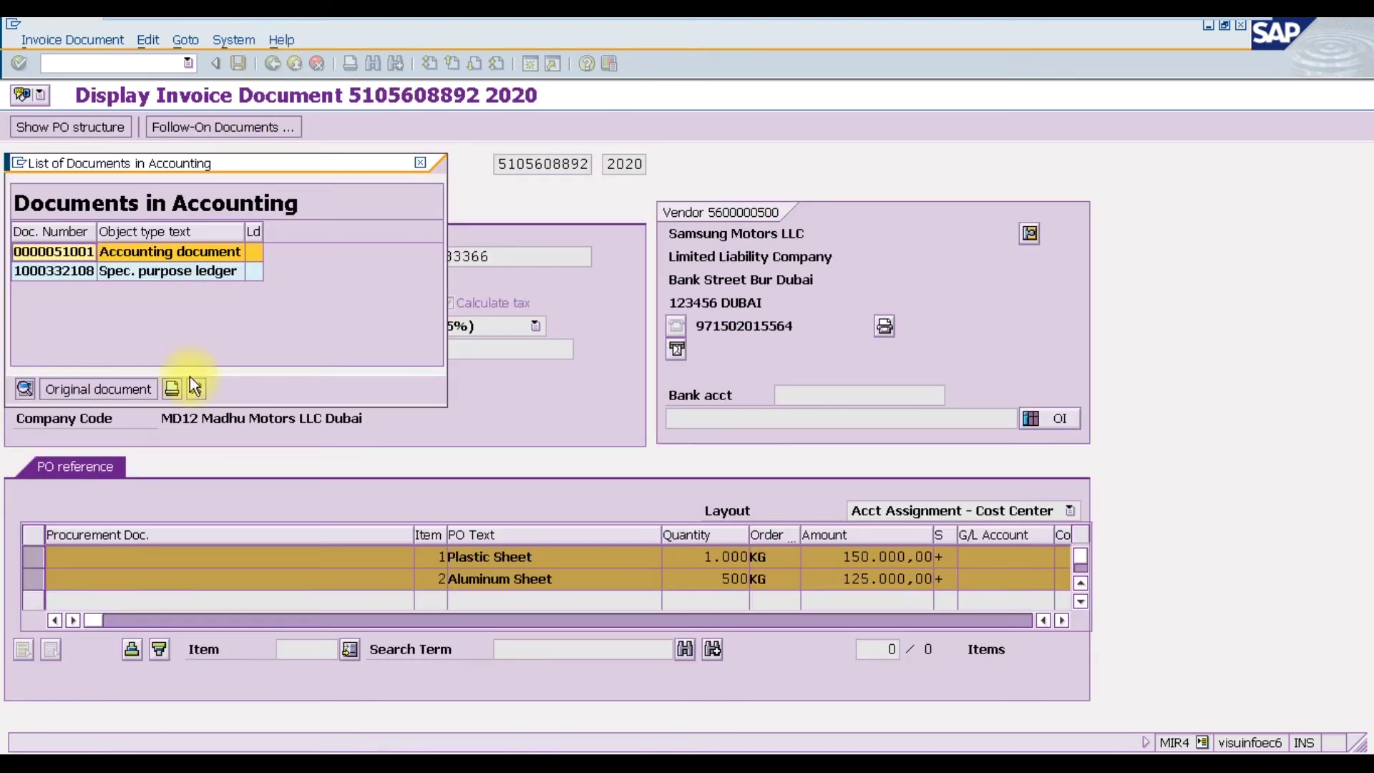
left_click(195, 385)
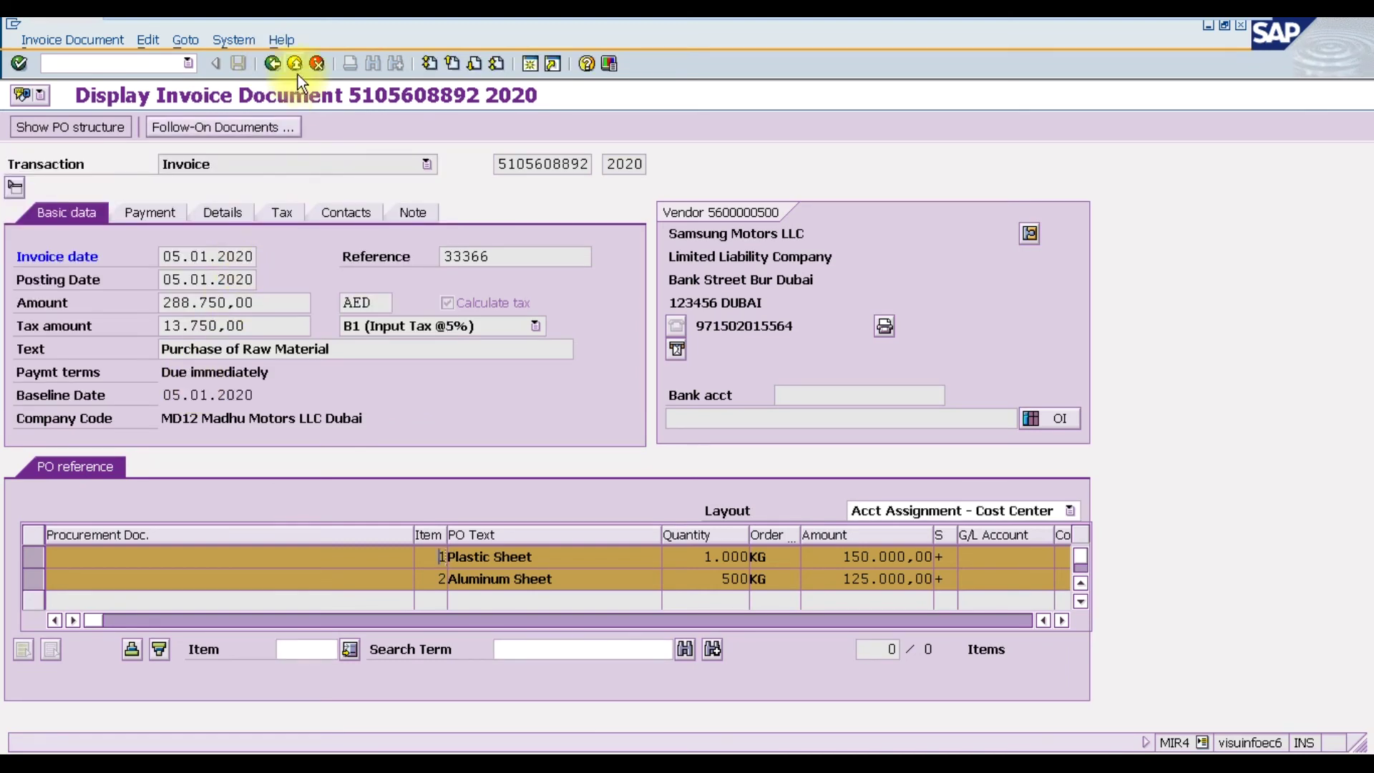
Step: Leave the invoice document list and return to the SAP Easy Access main menu
left_click(271, 63)
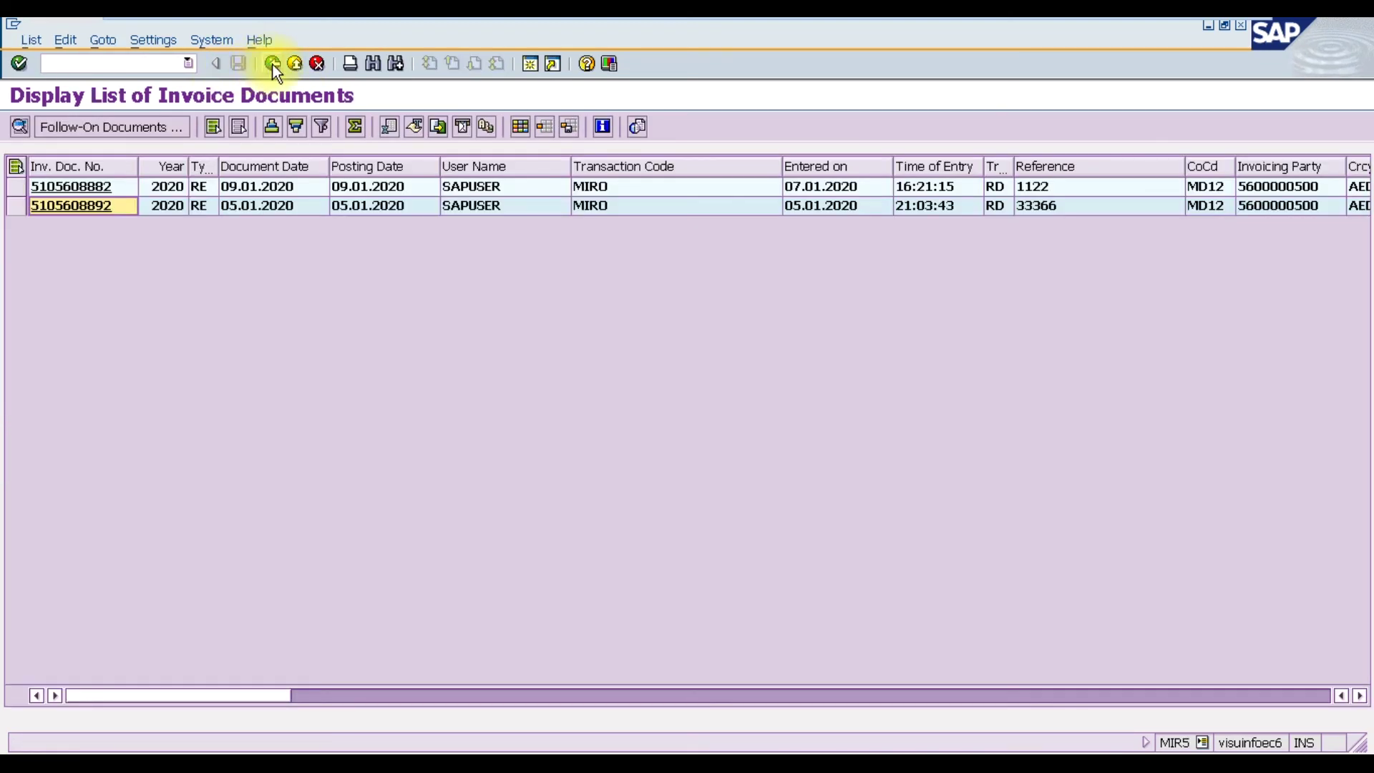
left_click(273, 65)
left_click(272, 64)
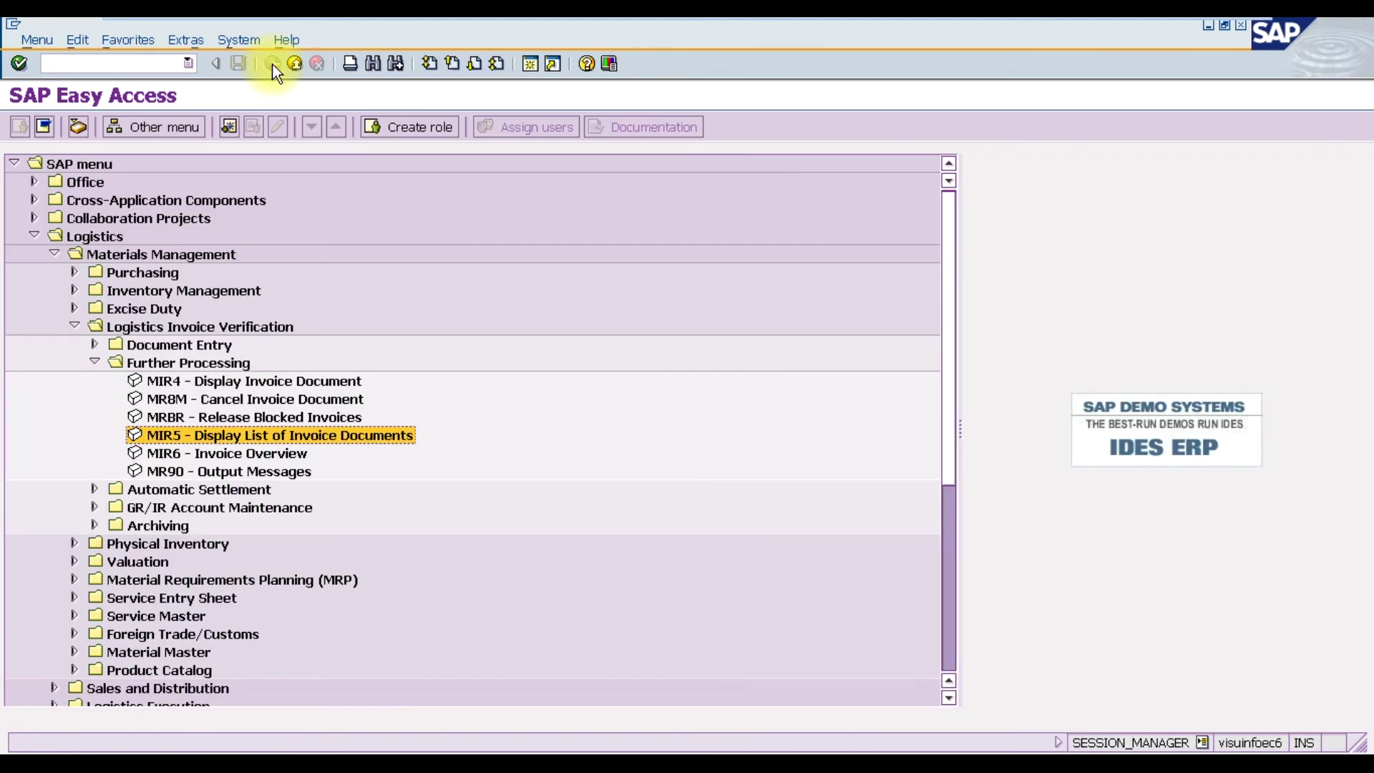
Step: Launch ME2N By PO Number from Purchasing > Purchase Order > List Displays
left_click(76, 325)
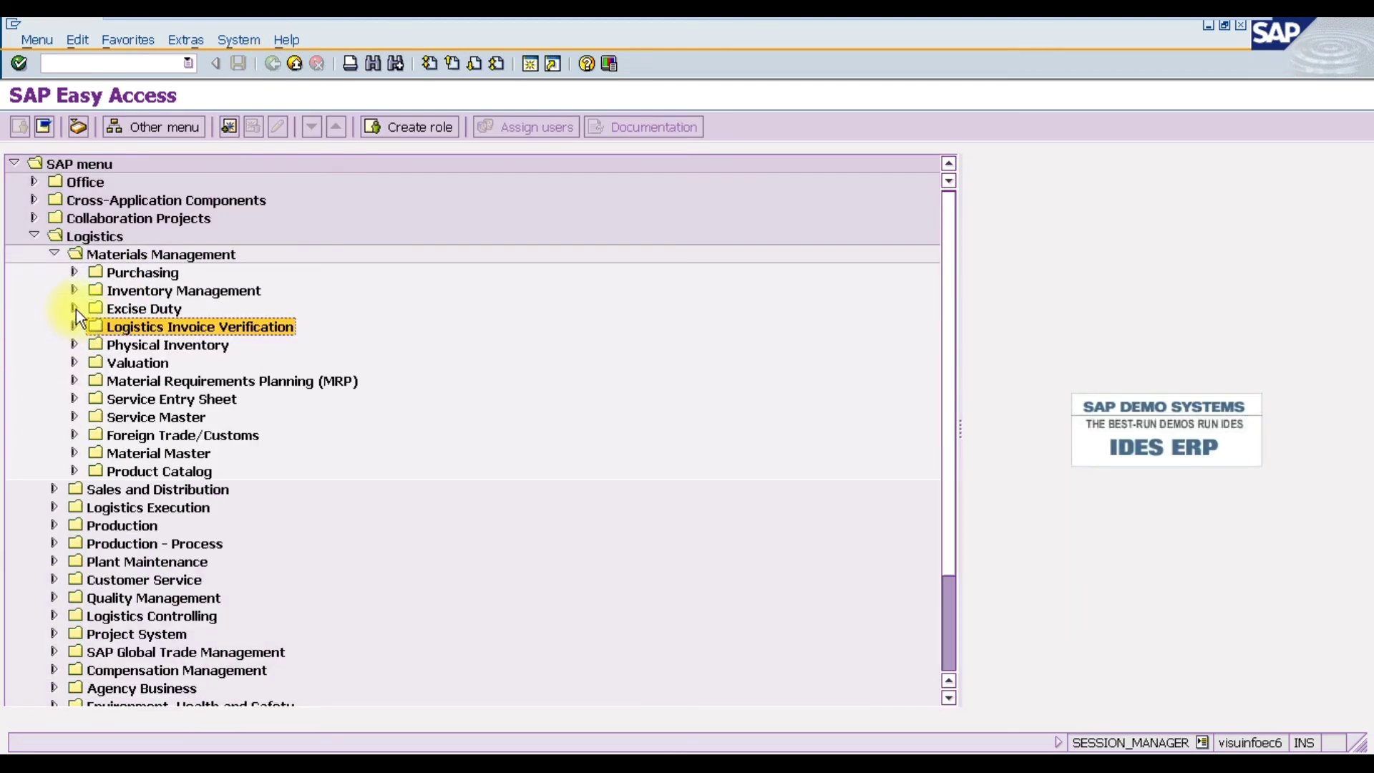
left_click(75, 272)
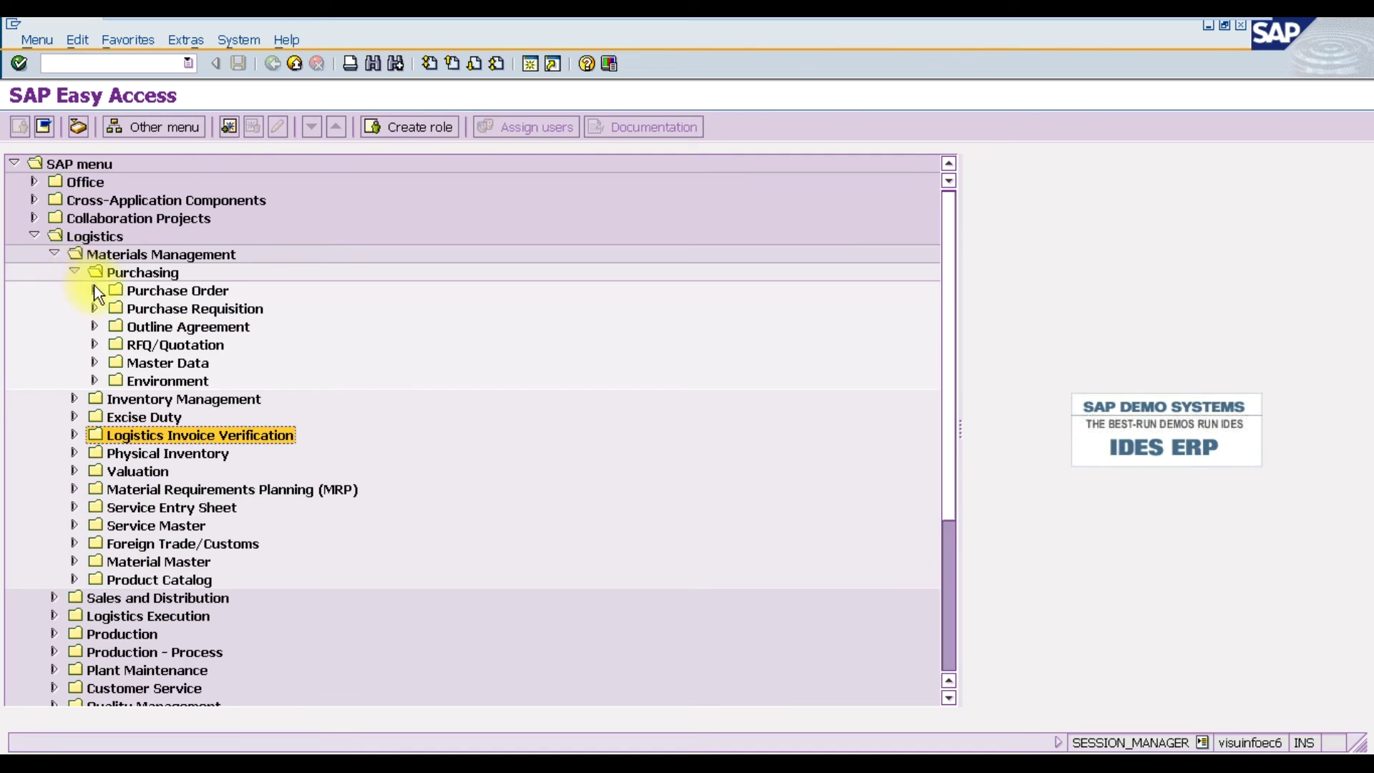
left_click(95, 290)
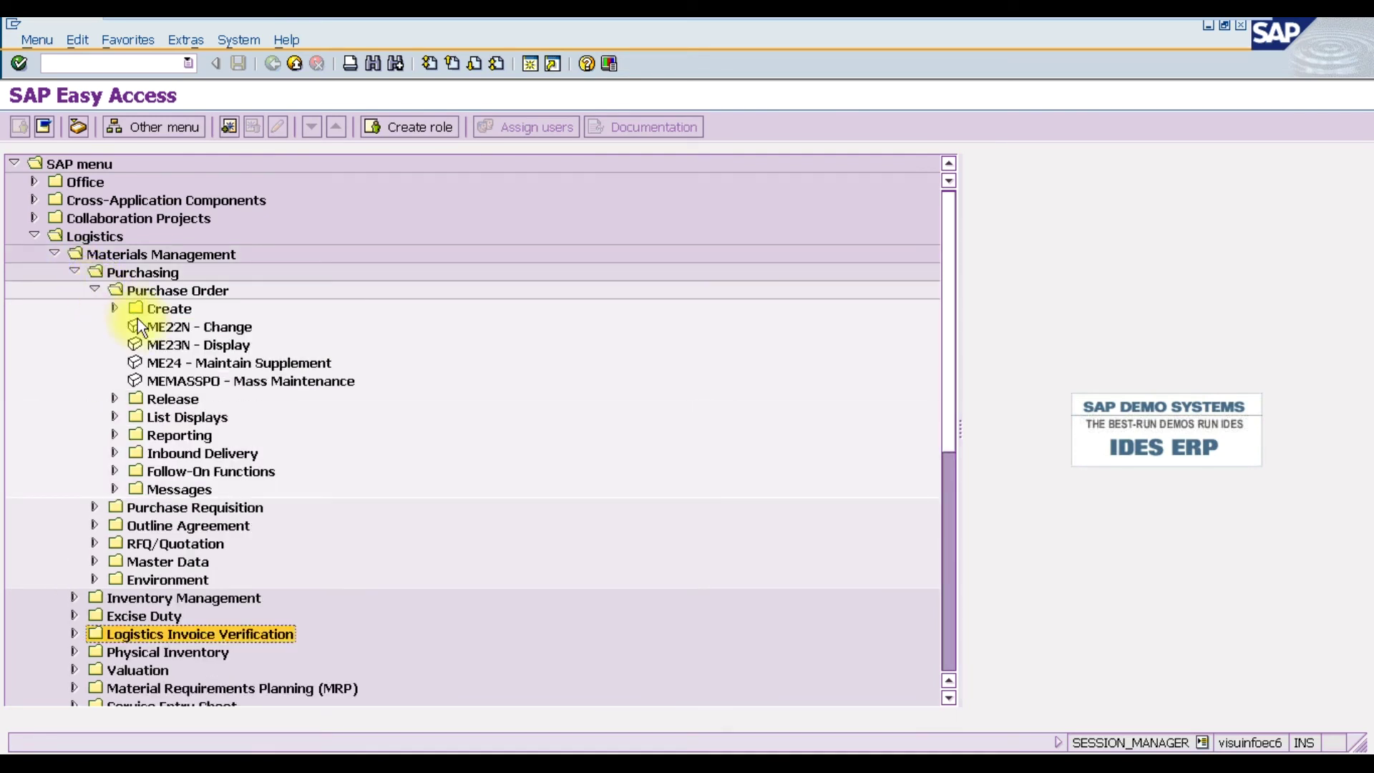
left_click(199, 346)
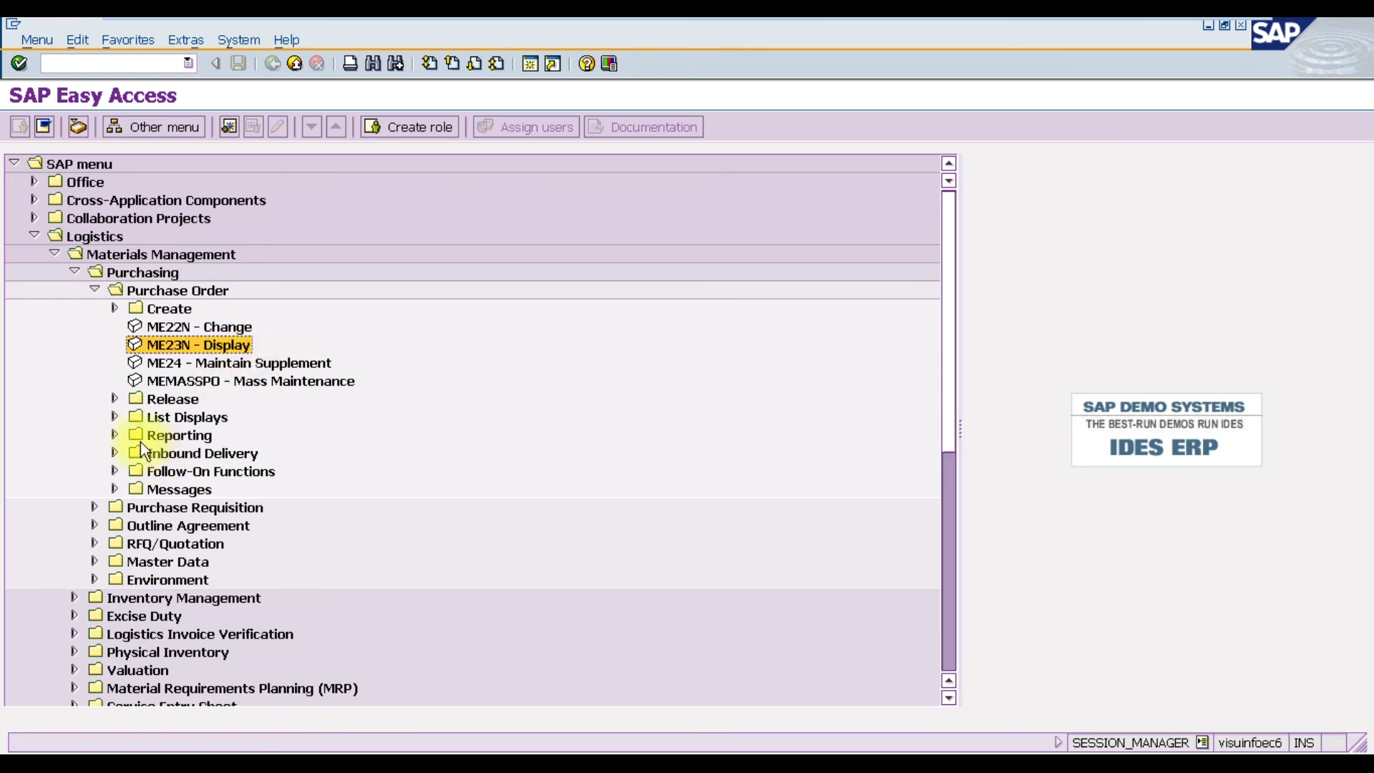
left_click(113, 417)
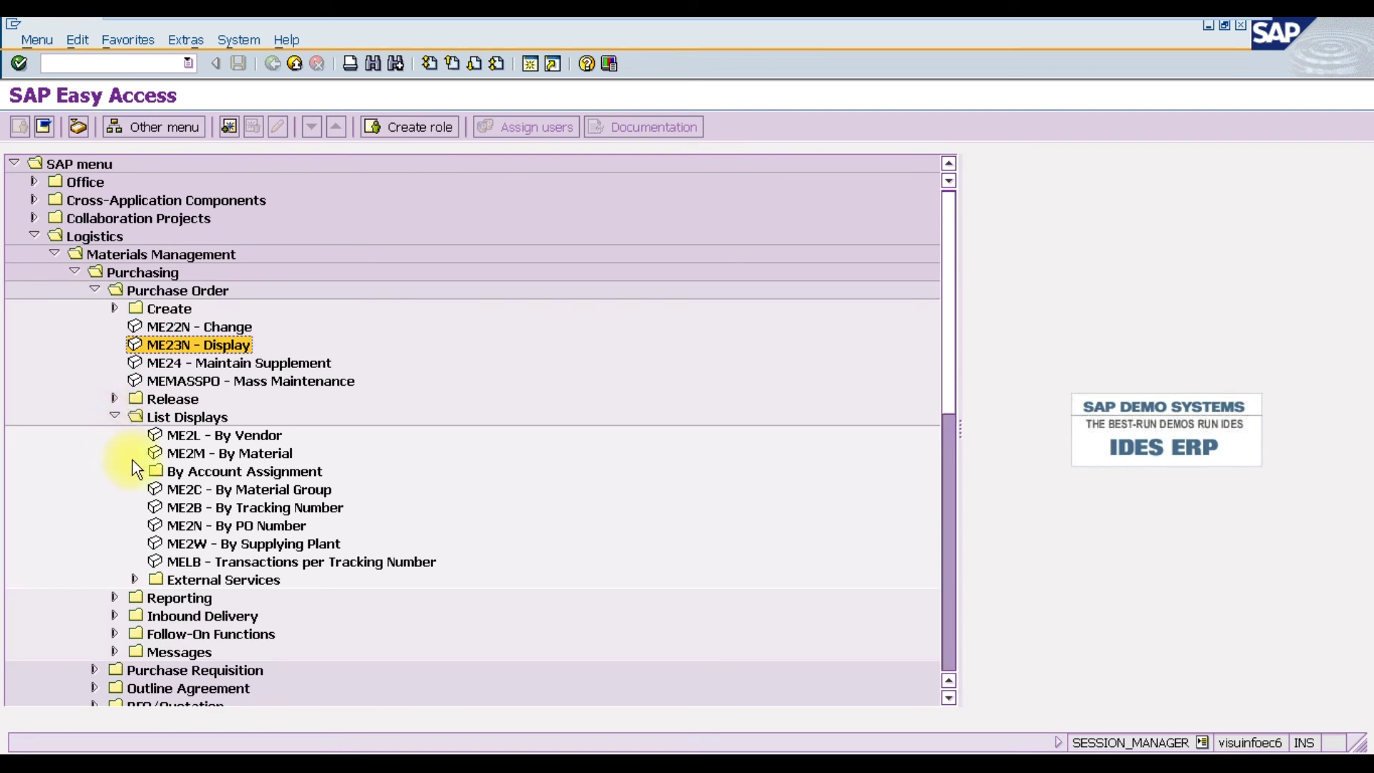
left_click(202, 531)
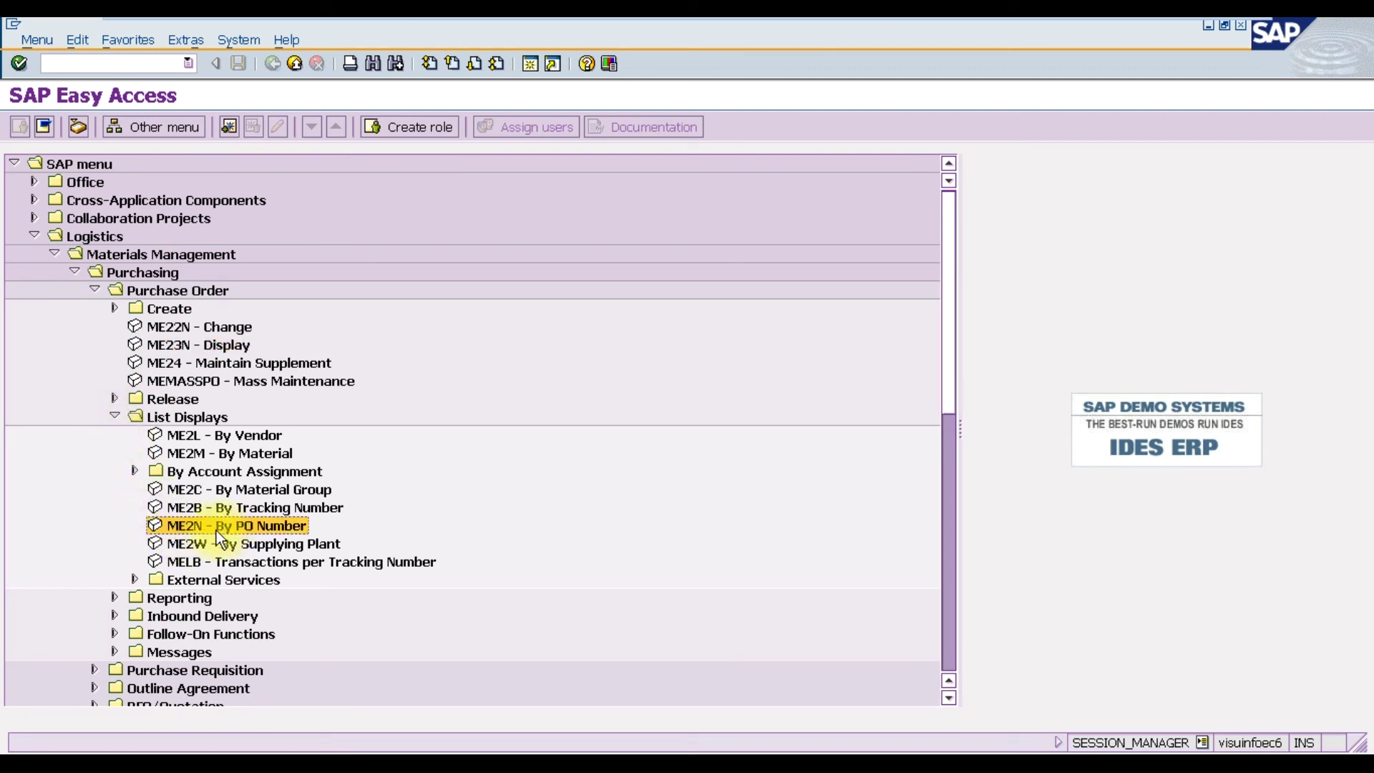
double_click(216, 530)
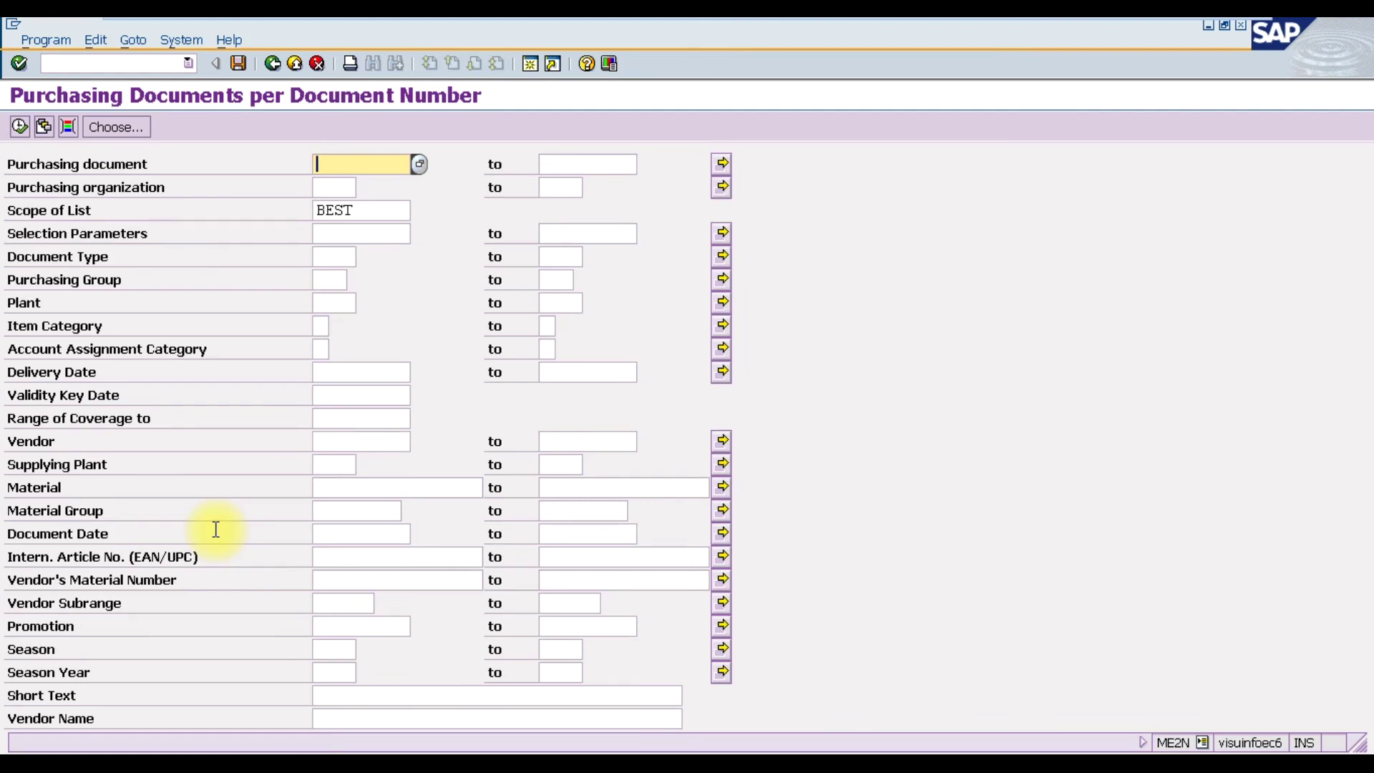
left_click(418, 165)
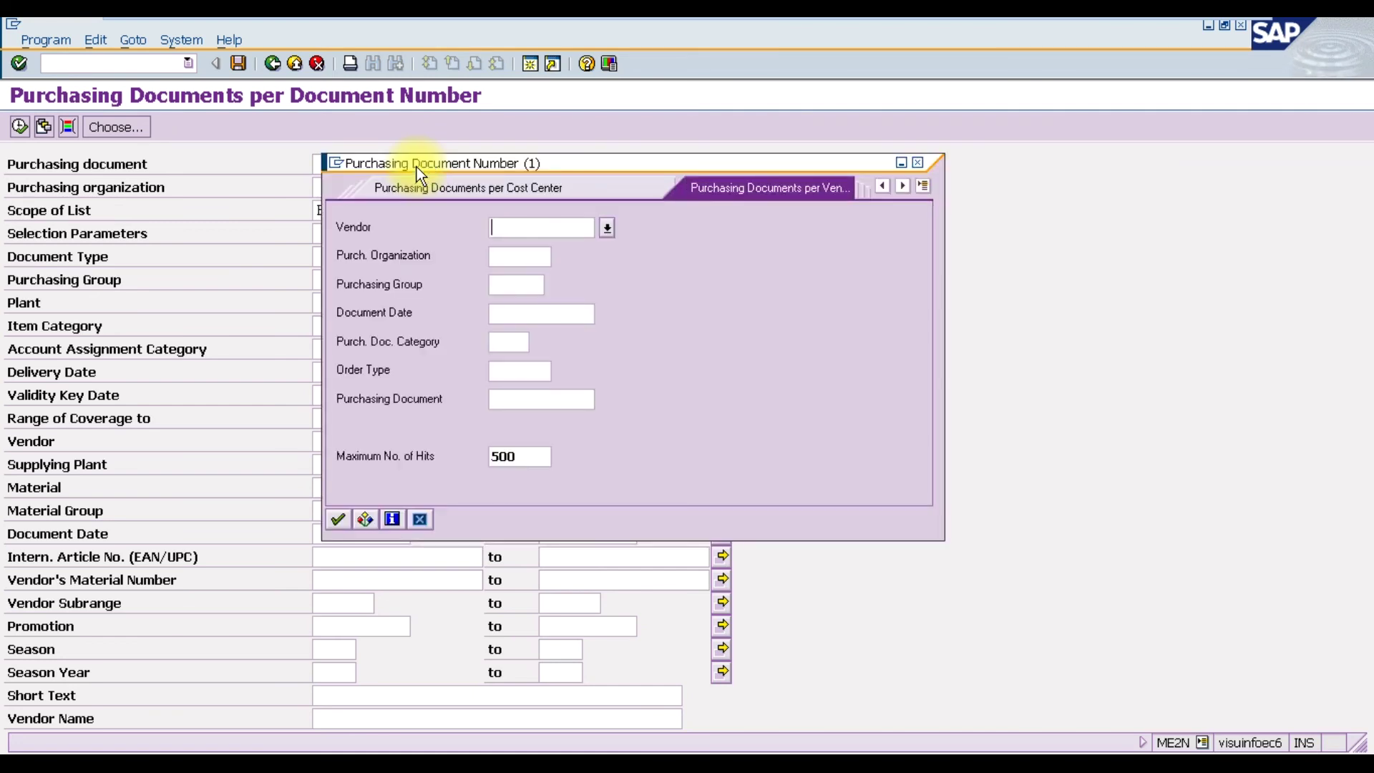
key("Tab")
type("md12")
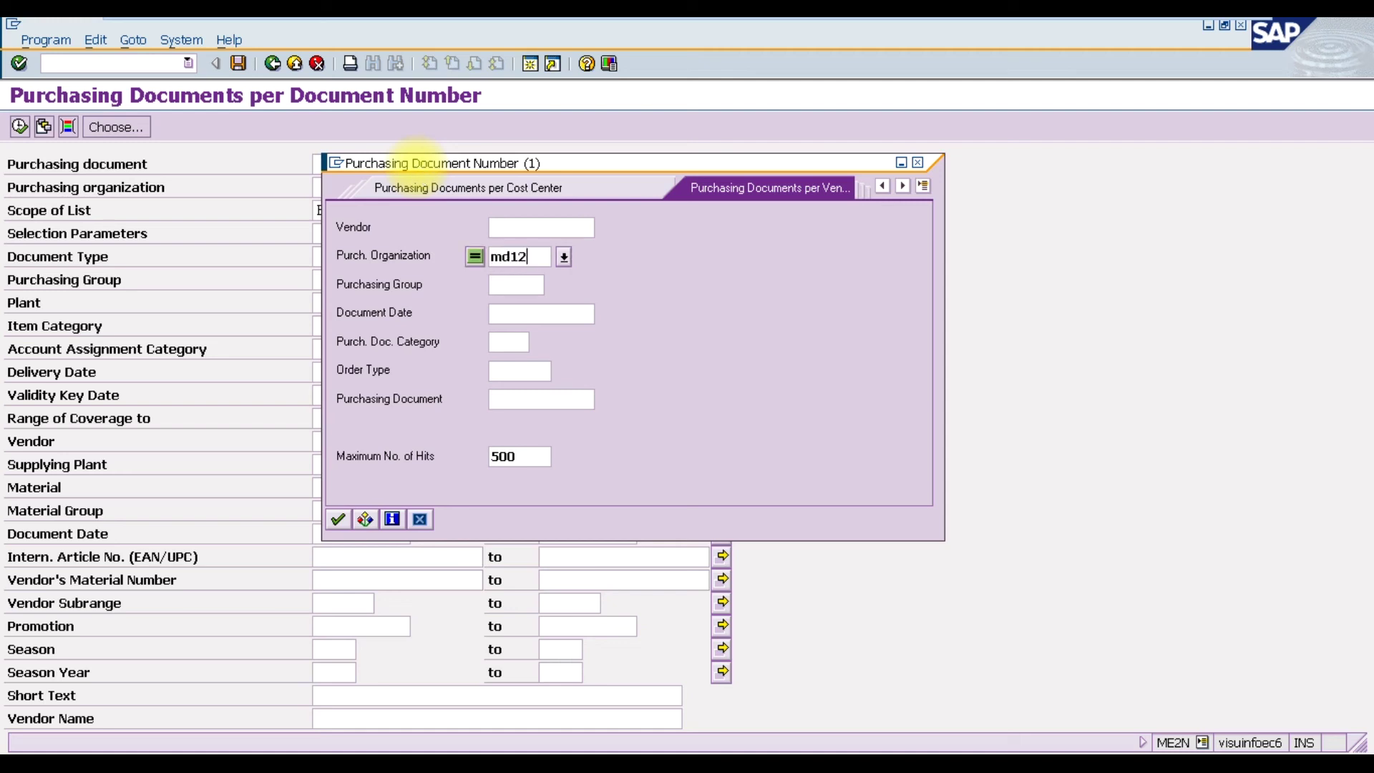
key("Return")
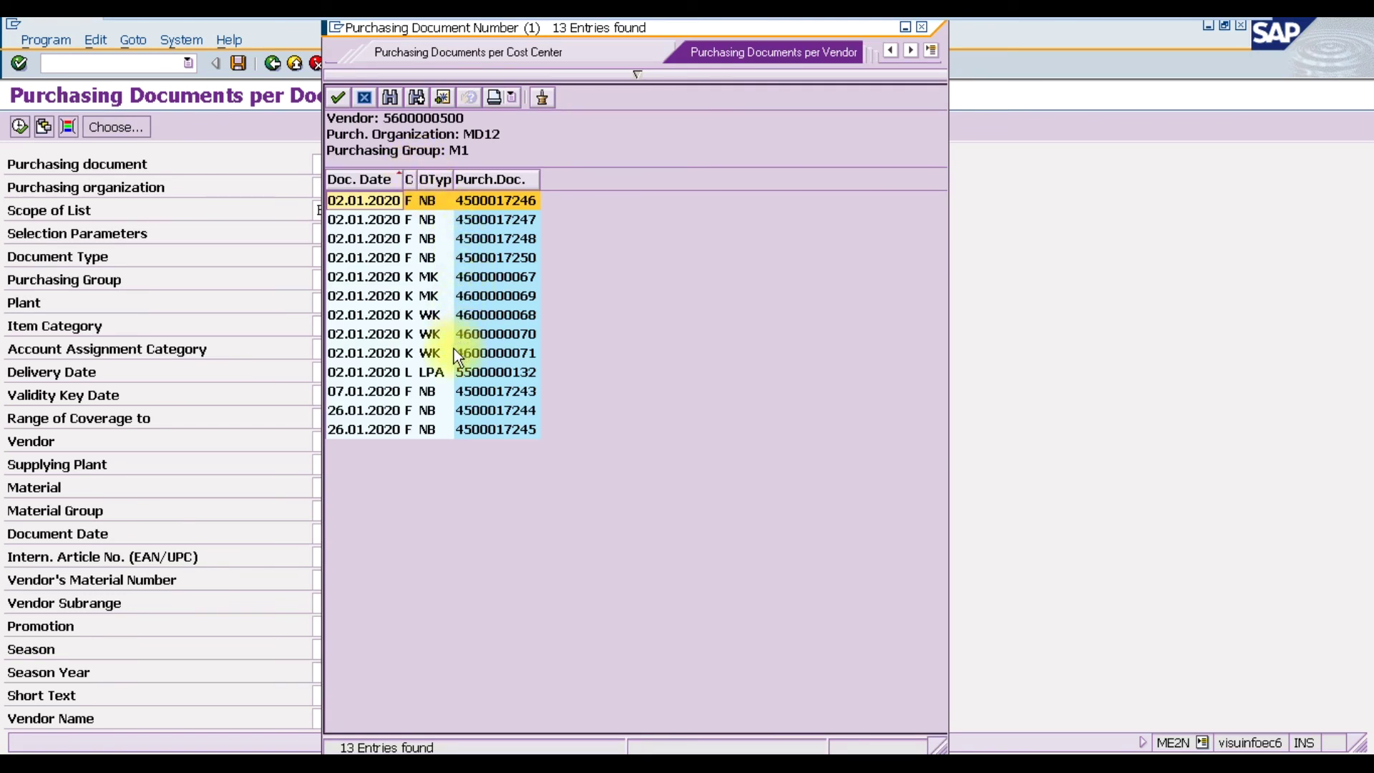
left_click(444, 263)
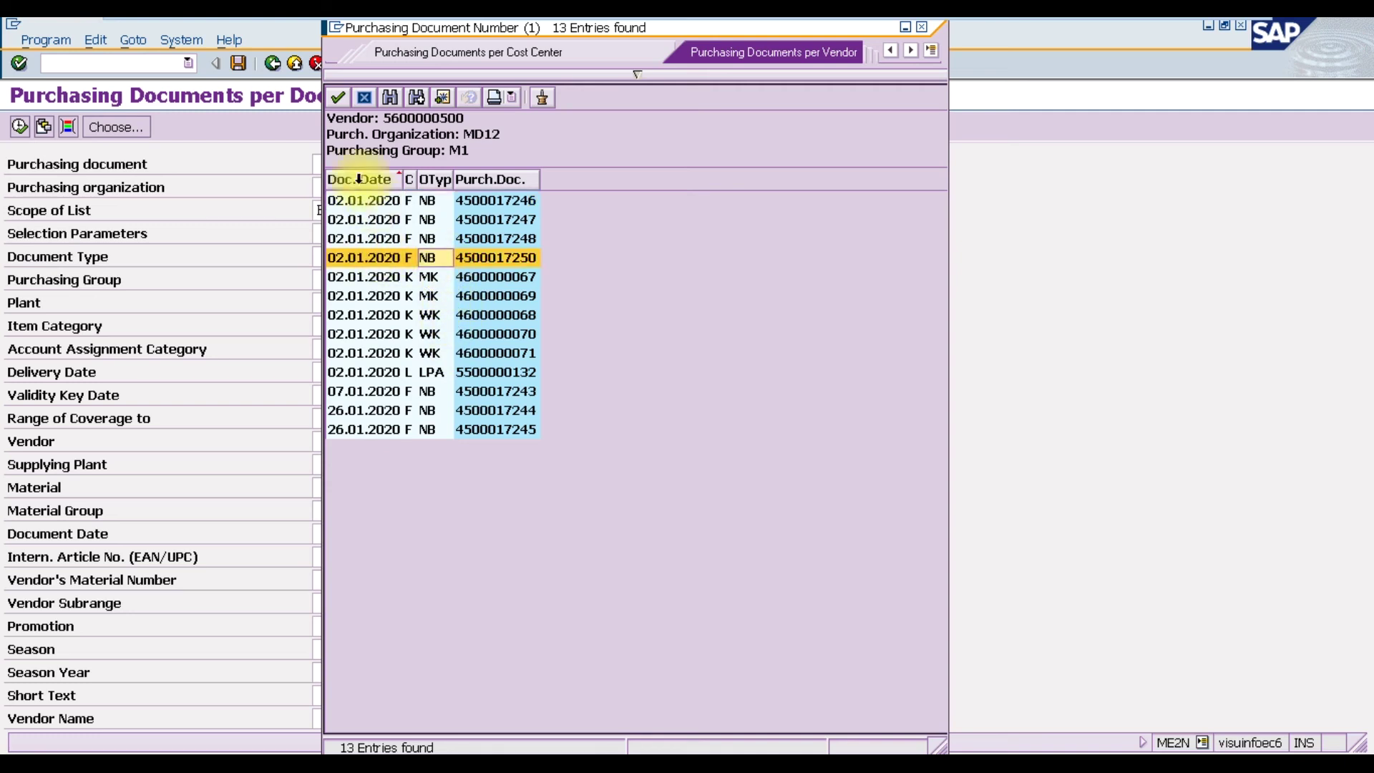
left_click(342, 93)
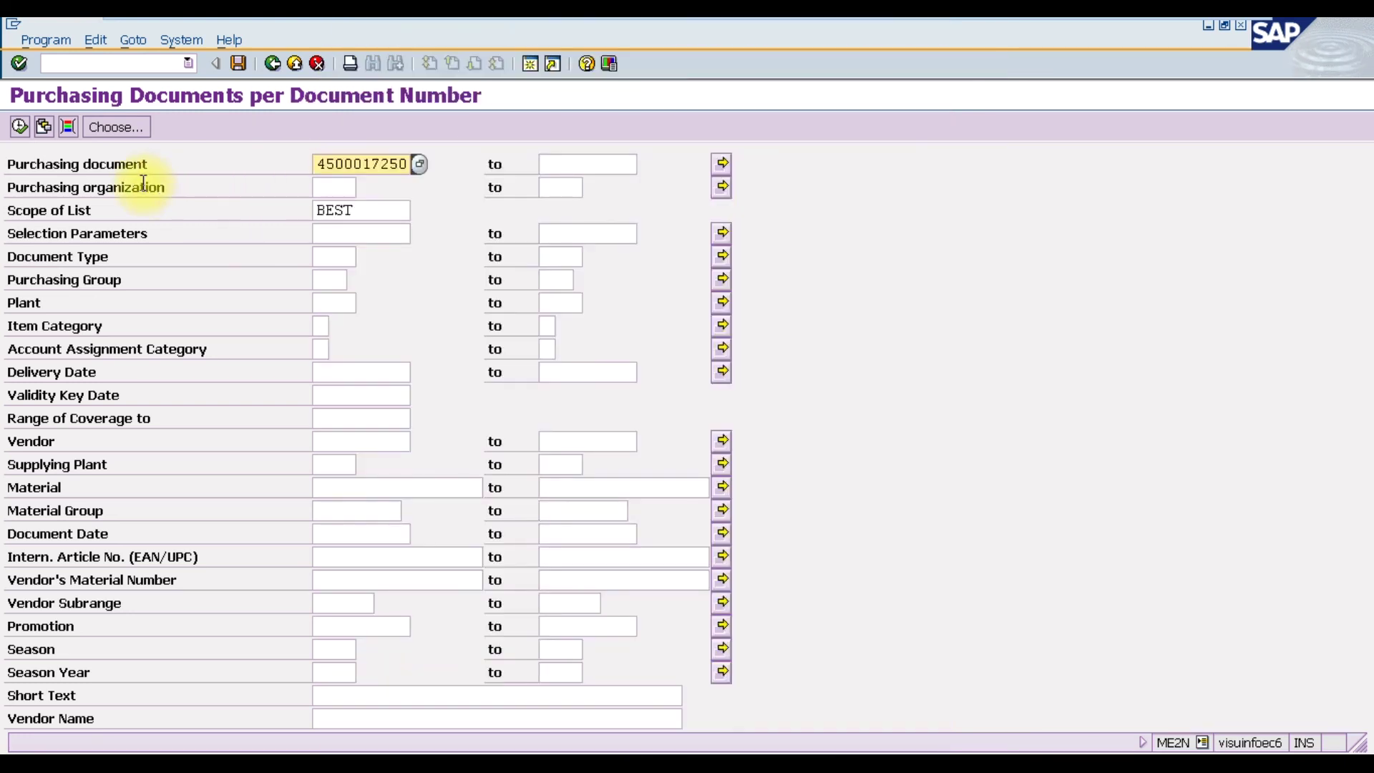
left_click(15, 127)
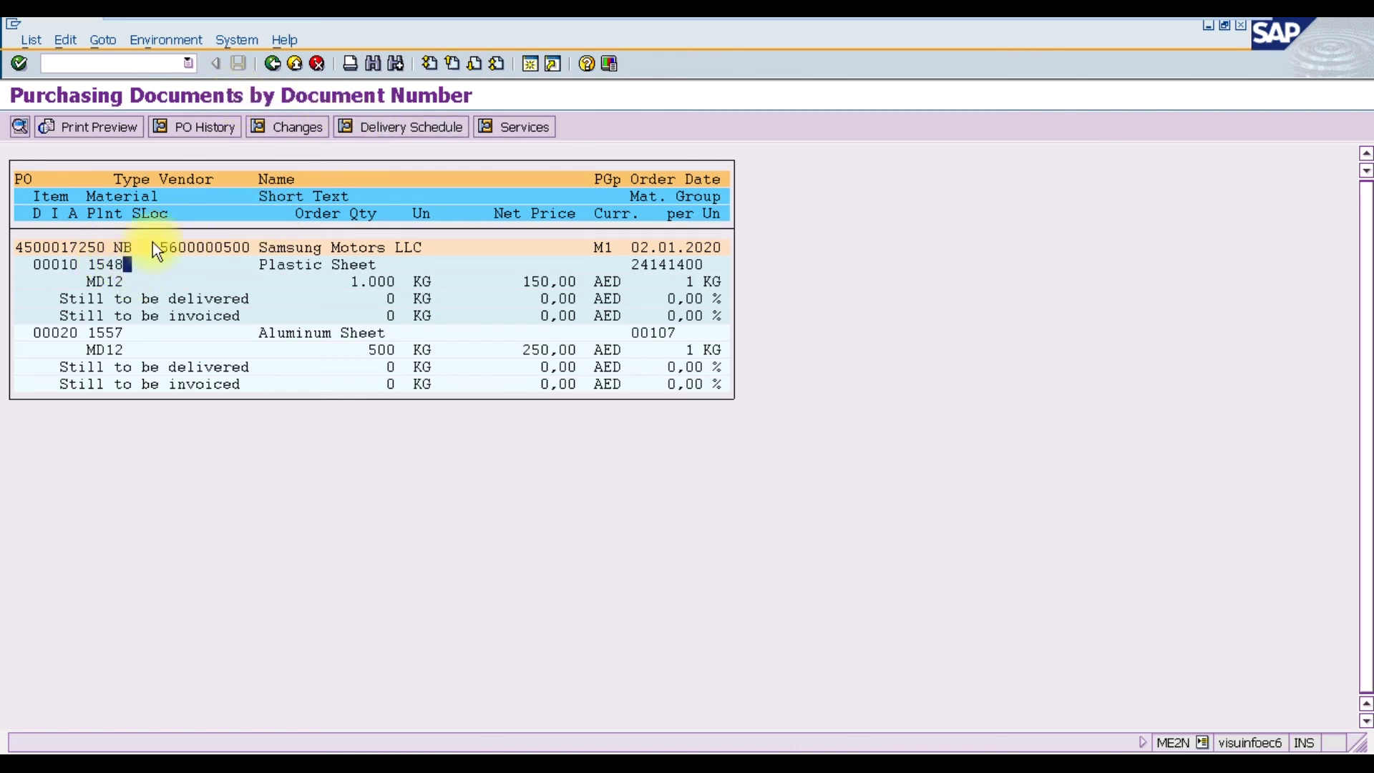
left_click(206, 125)
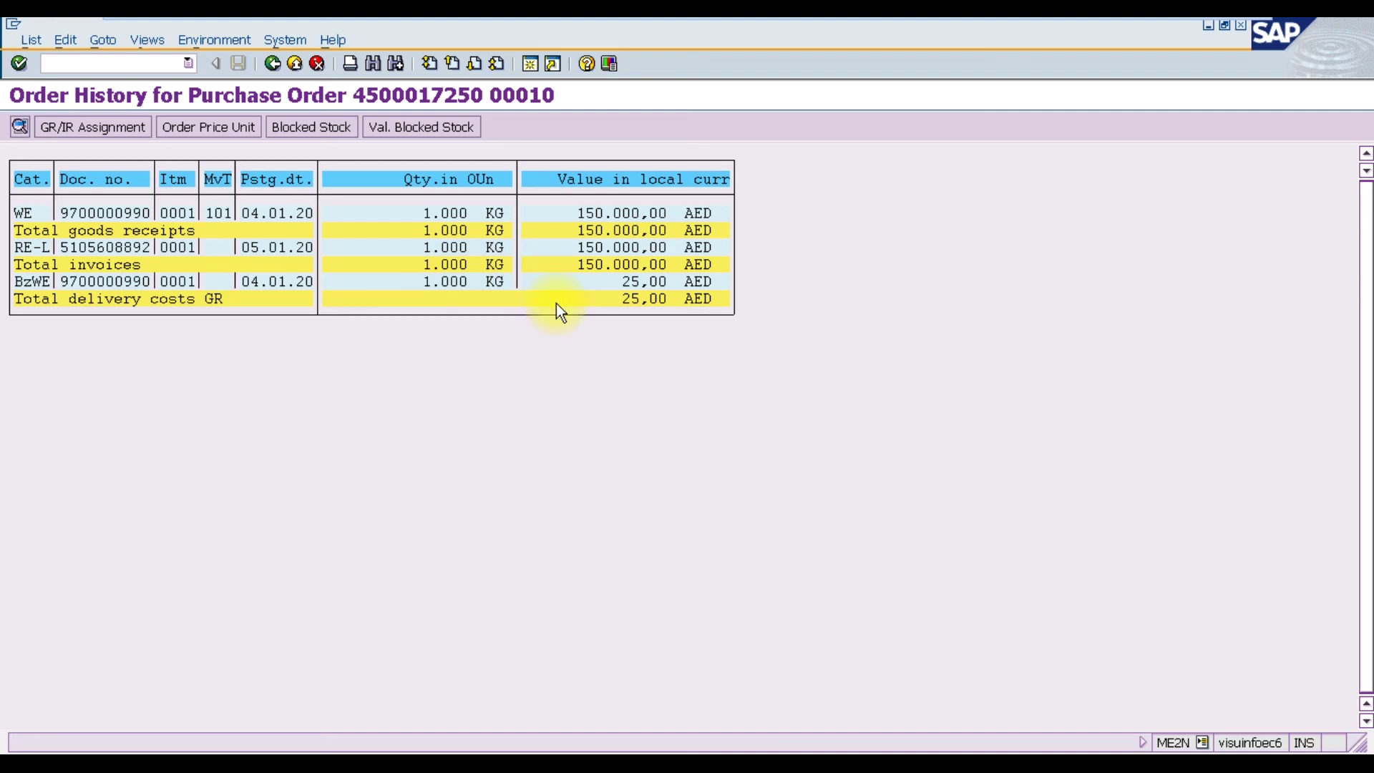
left_click(278, 70)
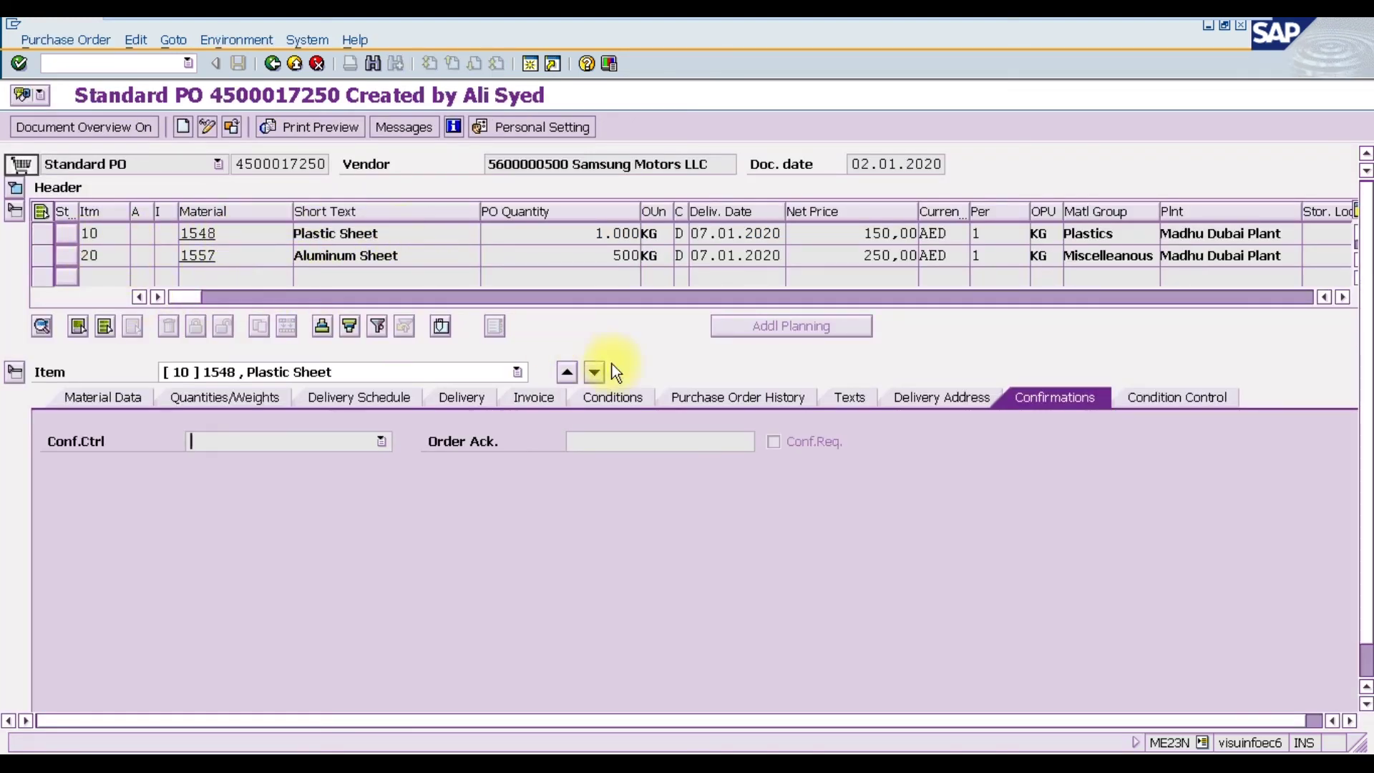
left_click(717, 405)
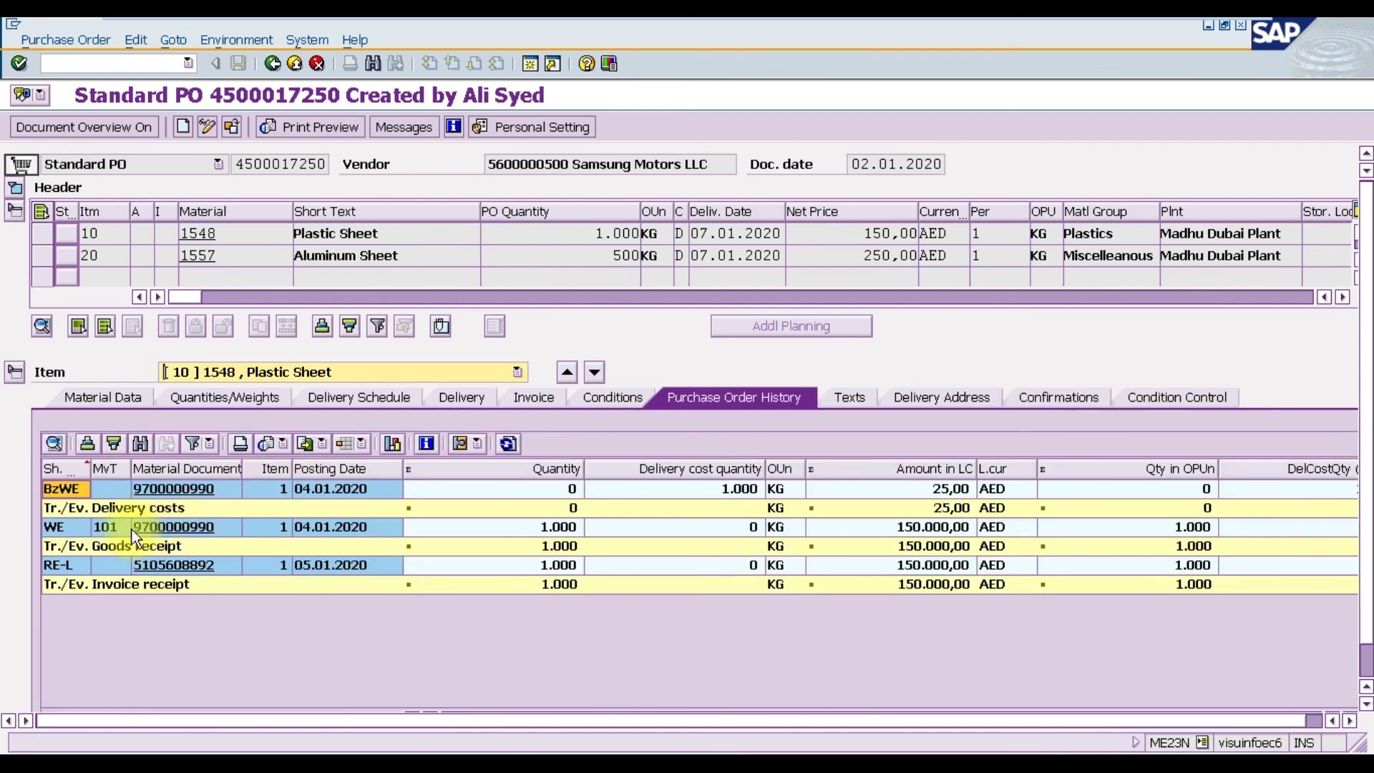